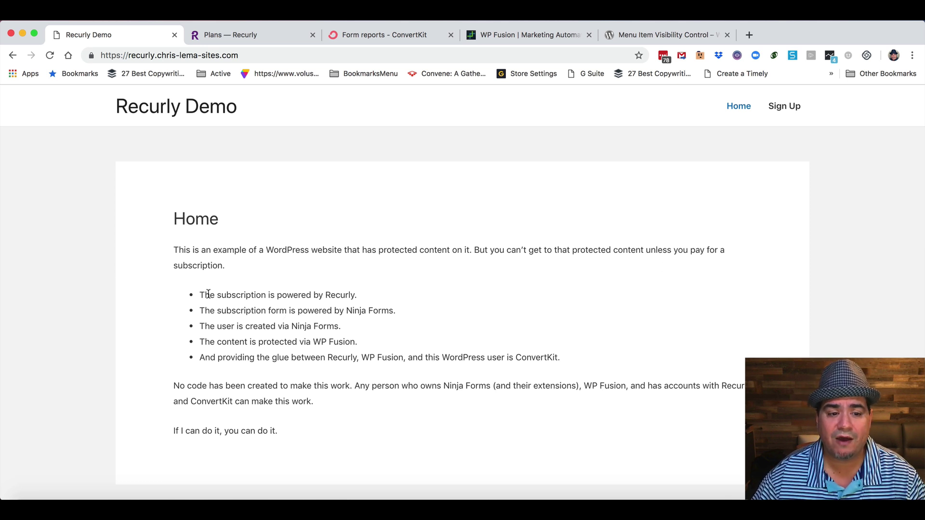
pyautogui.moveTo(210, 294); pyautogui.dragTo(357, 295)
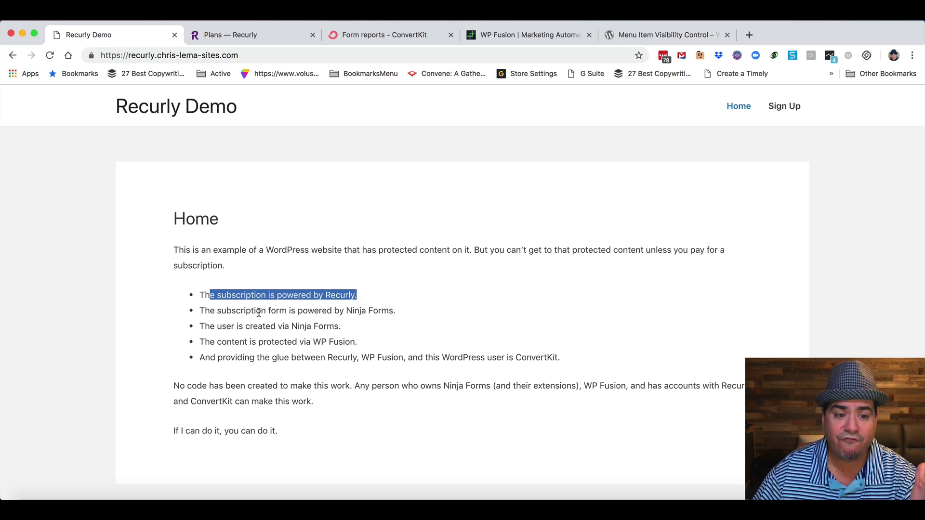
pyautogui.moveTo(217, 311); pyautogui.dragTo(396, 311)
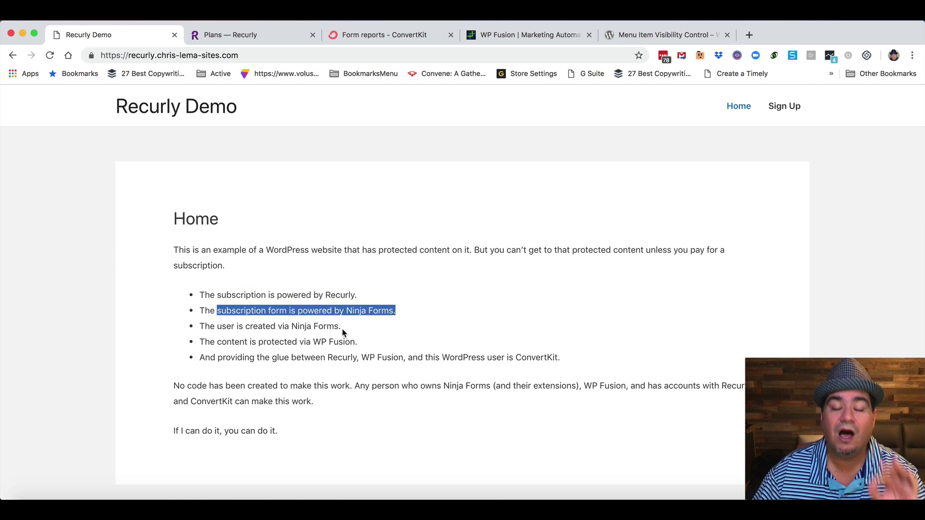
pyautogui.moveTo(218, 327); pyautogui.dragTo(343, 329)
pyautogui.moveTo(217, 343); pyautogui.dragTo(354, 342)
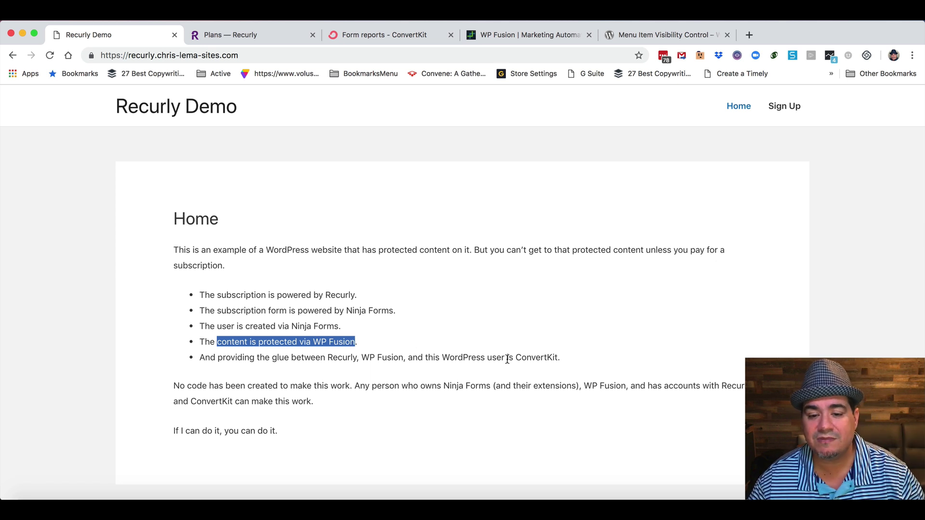
pyautogui.moveTo(509, 358); pyautogui.dragTo(560, 357)
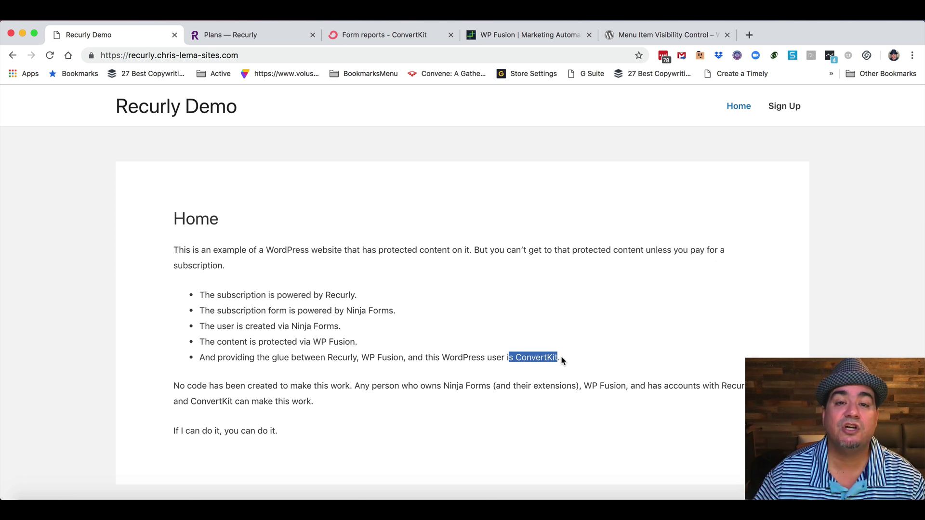
pyautogui.click(447, 345)
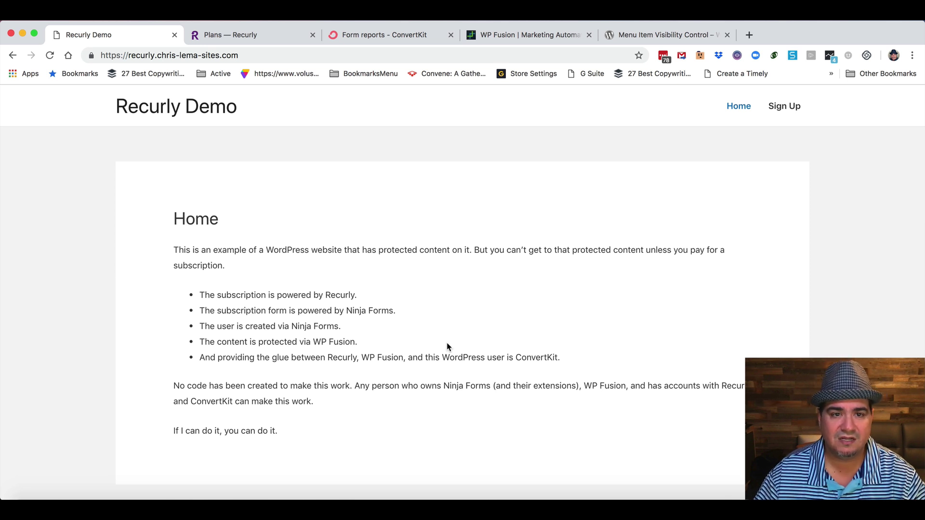
# Start a new Recurly plan and check the Billing Period options, leaving it on Month.
pyautogui.click(255, 39)
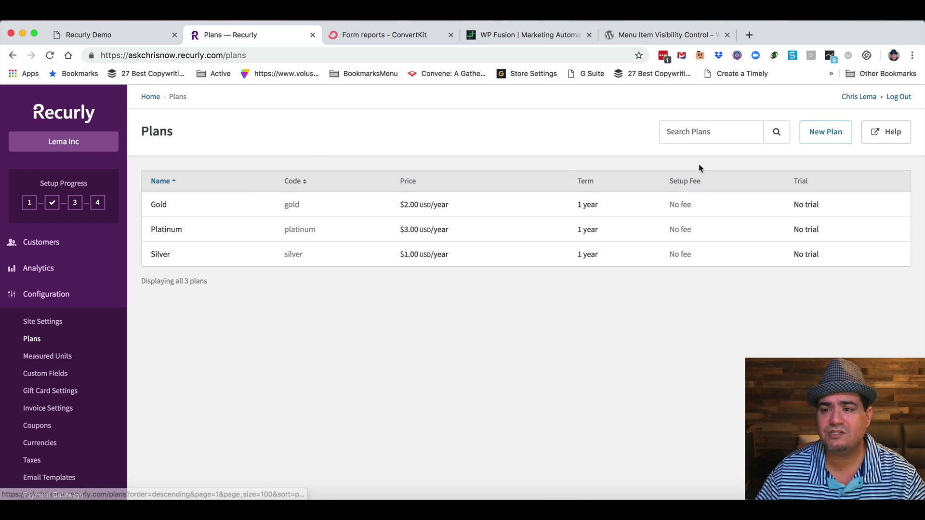
pyautogui.click(831, 138)
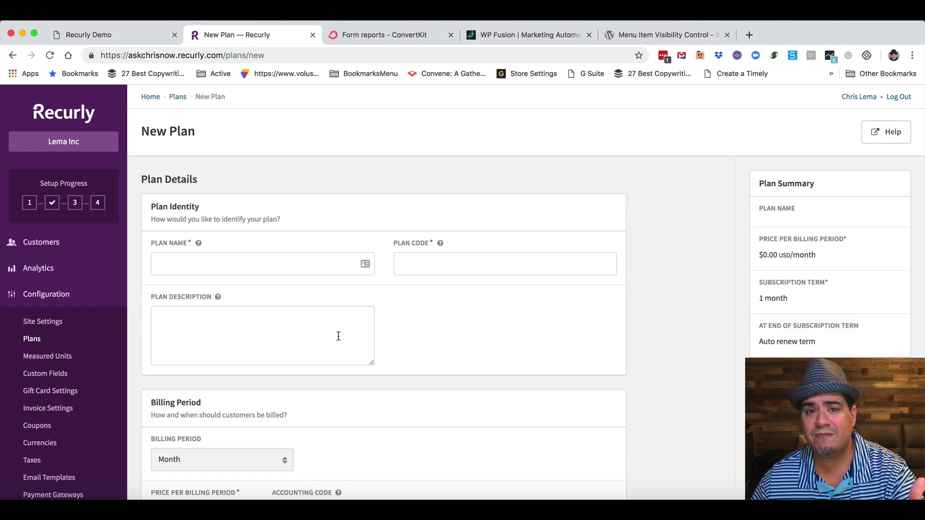
pyautogui.scroll(-5, 408, 337)
pyautogui.click(280, 290)
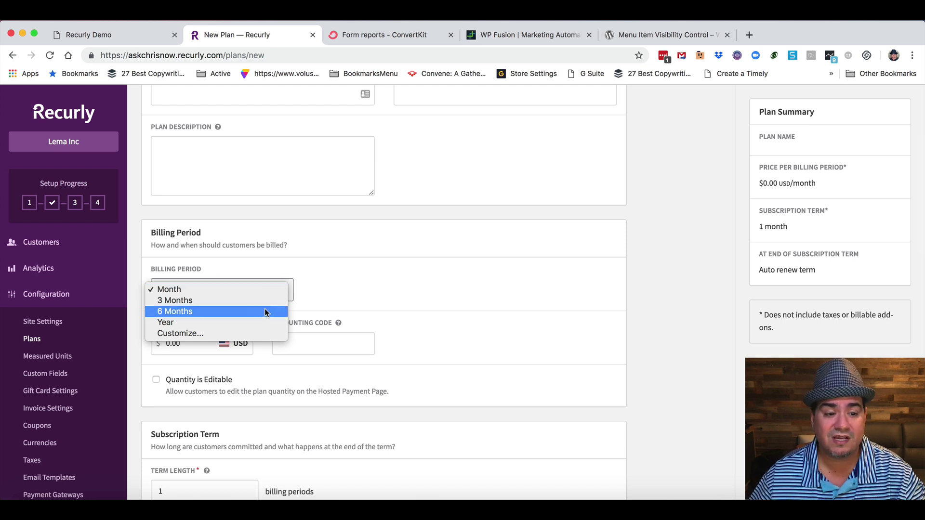
pyautogui.click(384, 286)
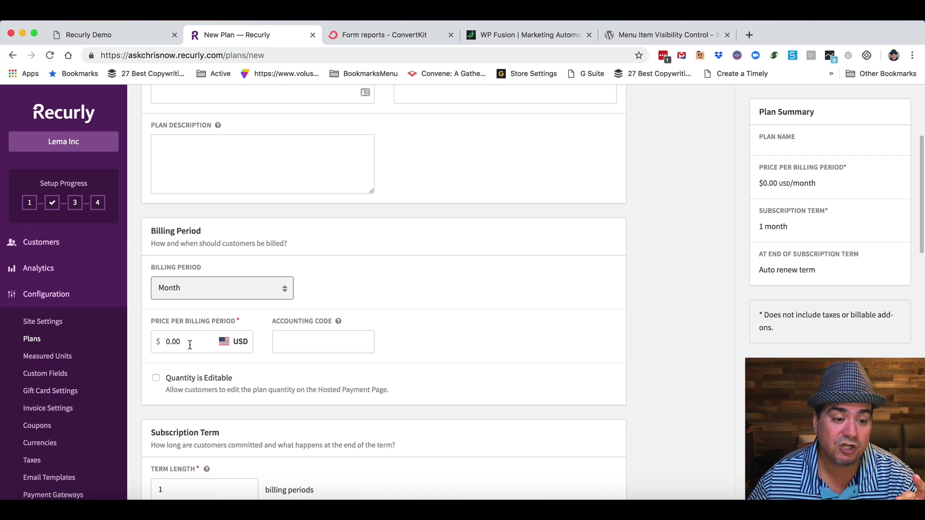
# Look over the rest of the new plan form, then return to the Plans list.
pyautogui.scroll(-3, 190, 345)
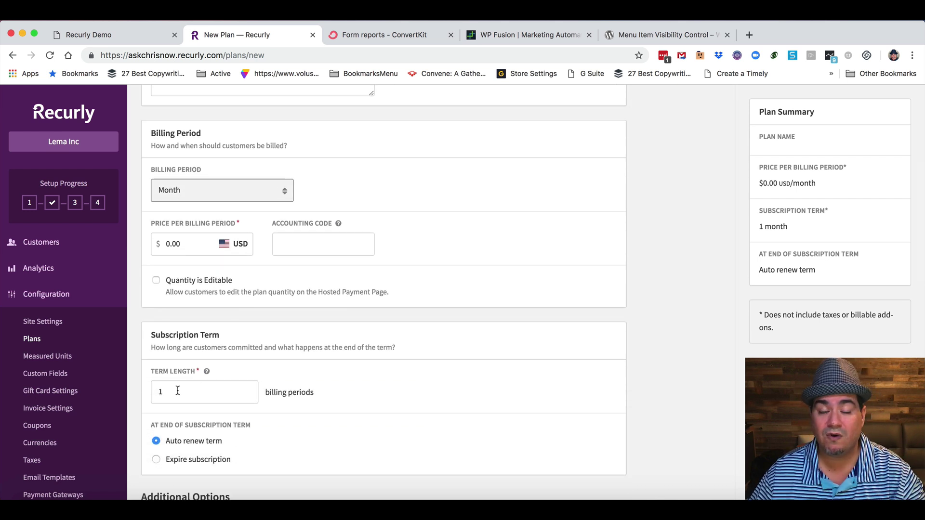
pyautogui.scroll(-5, 177, 390)
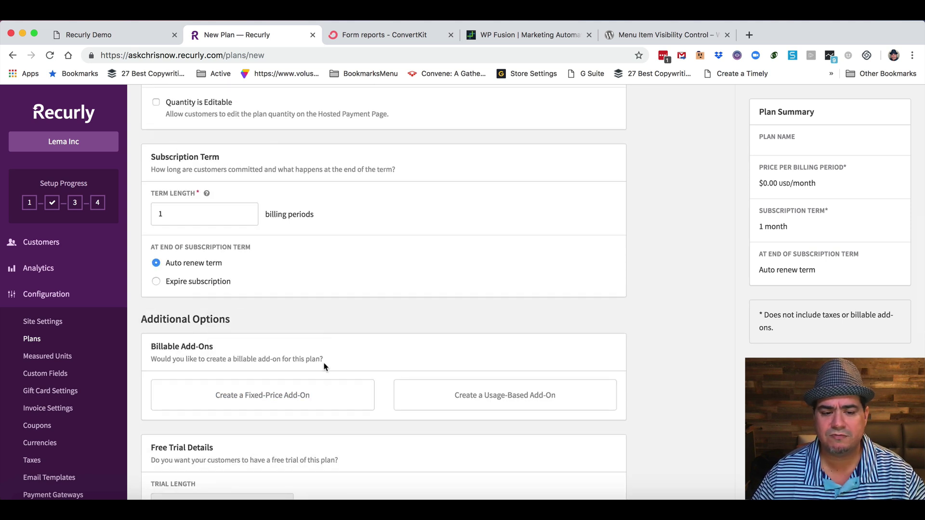
pyautogui.scroll(-1, 406, 381)
pyautogui.scroll(-6, 406, 380)
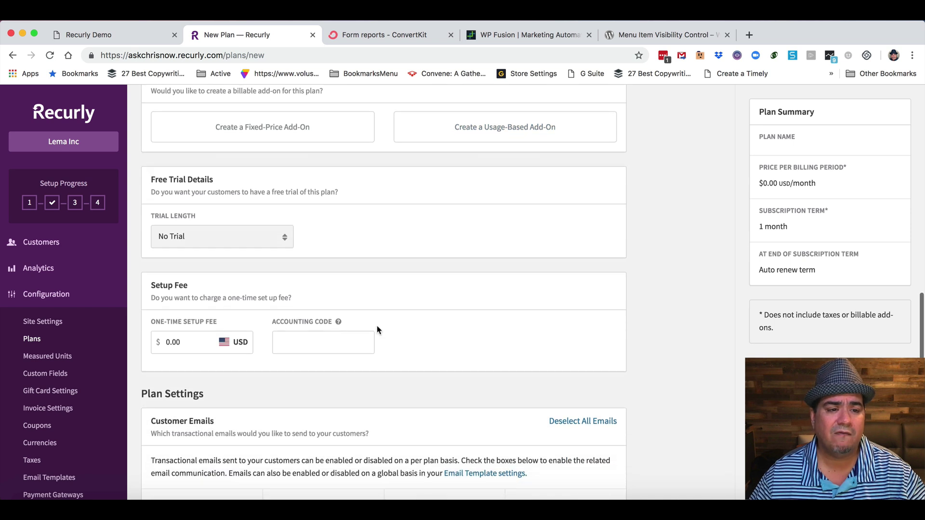
pyautogui.scroll(15, 417, 280)
pyautogui.scroll(1, 417, 281)
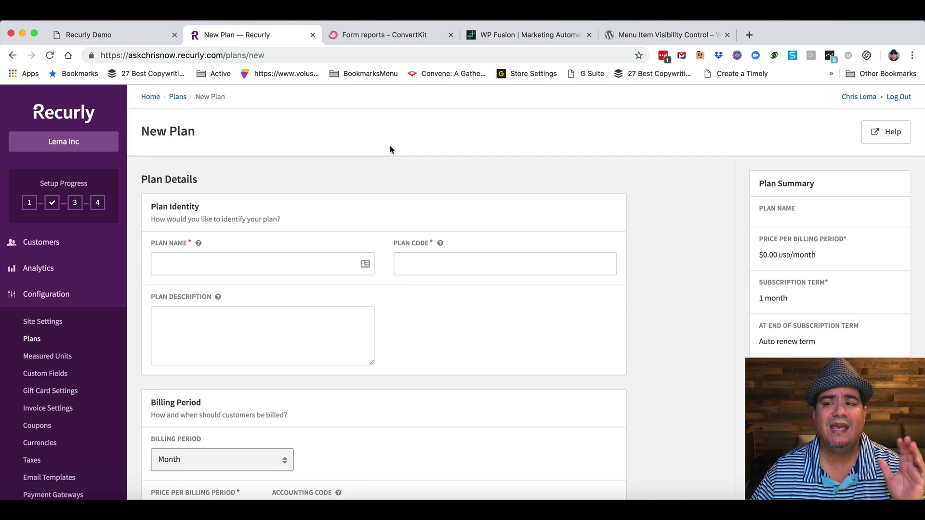
pyautogui.click(39, 340)
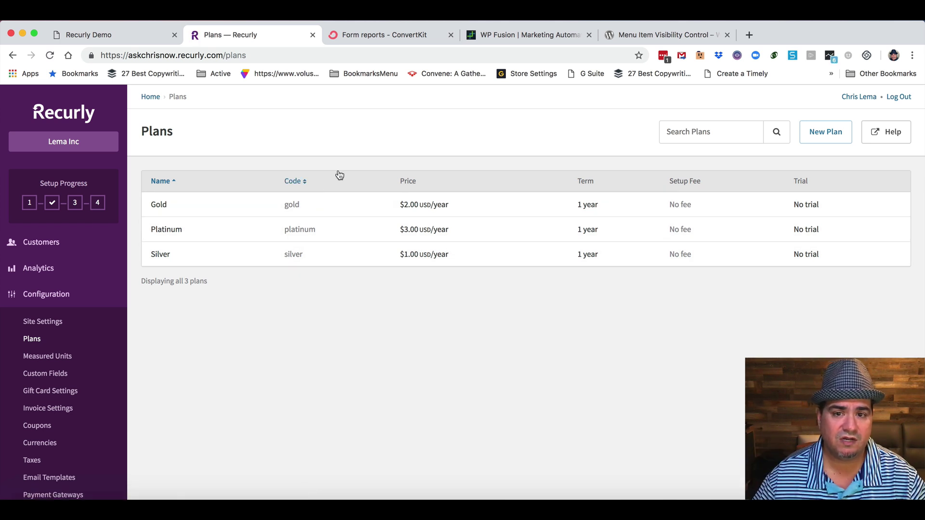
# Look through the ConvertKit form report, the WP Fusion site and the Menu Item Visibility Control plugin page.
pyautogui.click(376, 40)
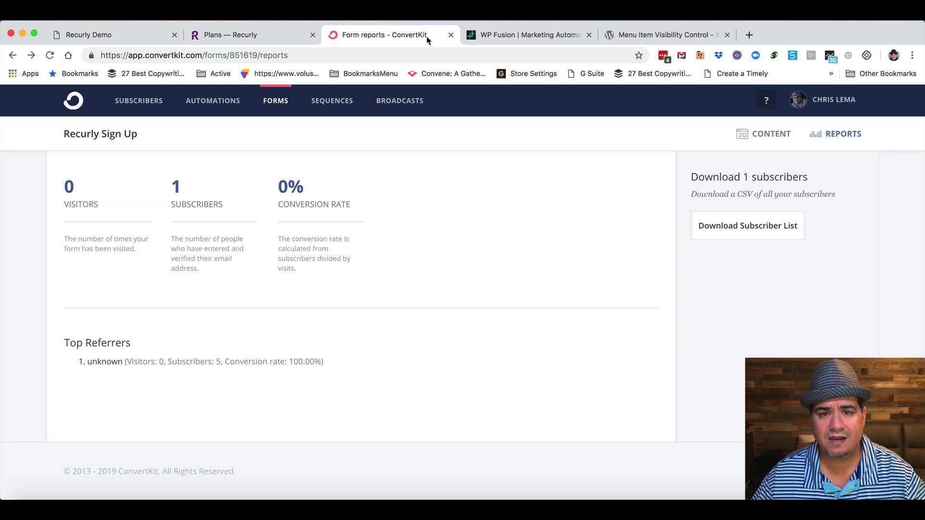
pyautogui.click(525, 34)
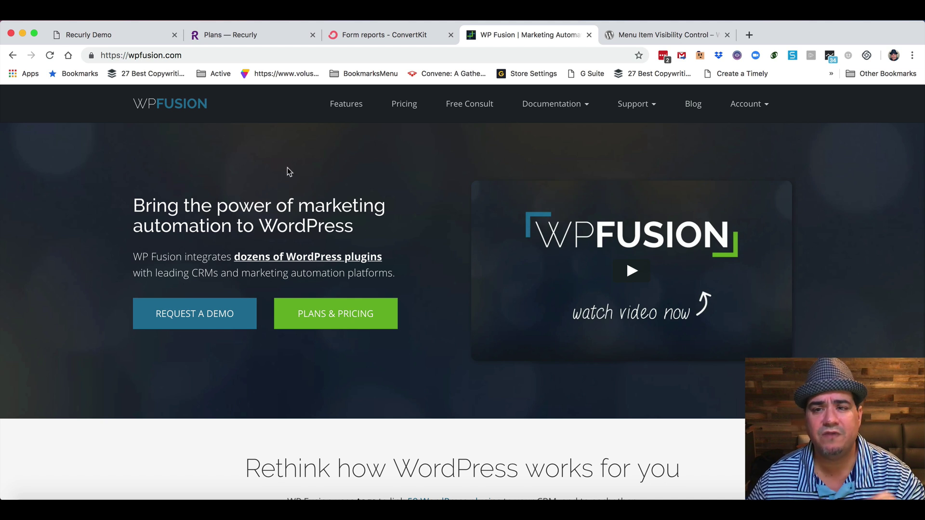
pyautogui.click(622, 34)
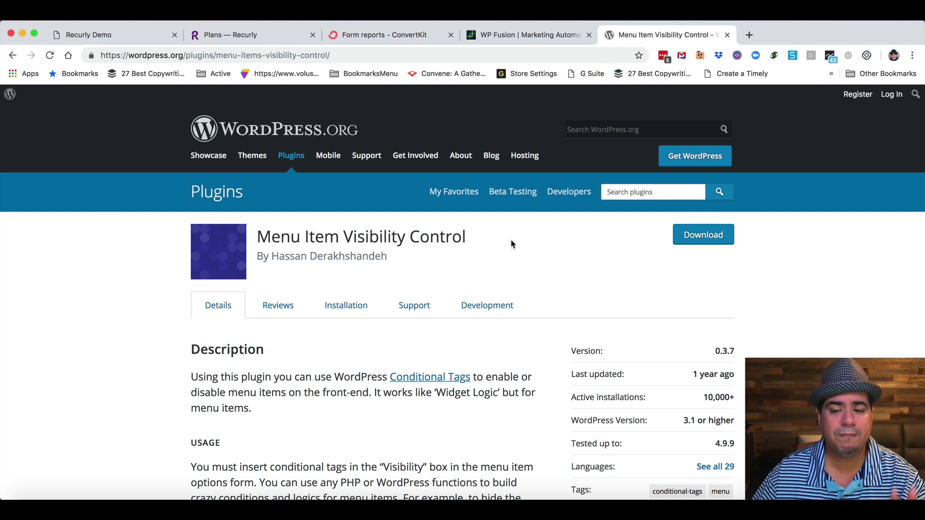
# Open the demo site's Sign Up page and enter the new member's first name, last name and e-mail.
pyautogui.click(119, 31)
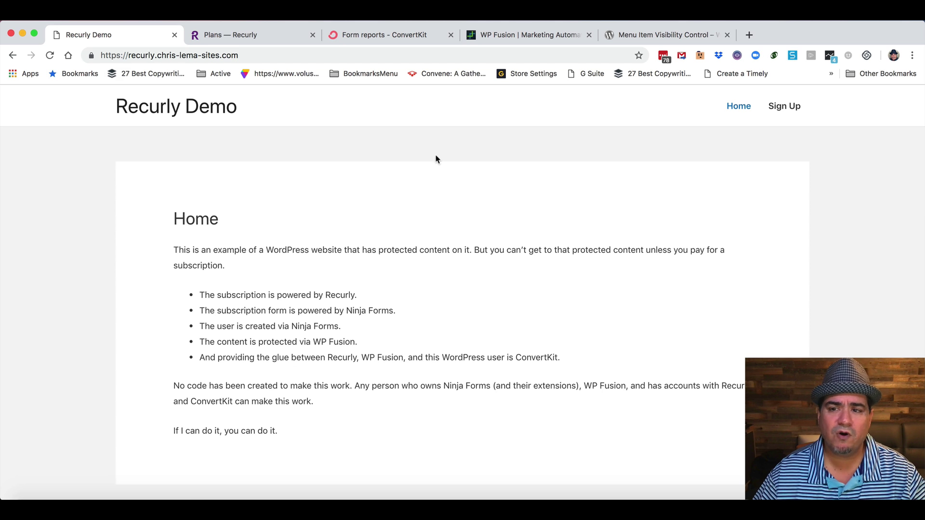
pyautogui.click(780, 111)
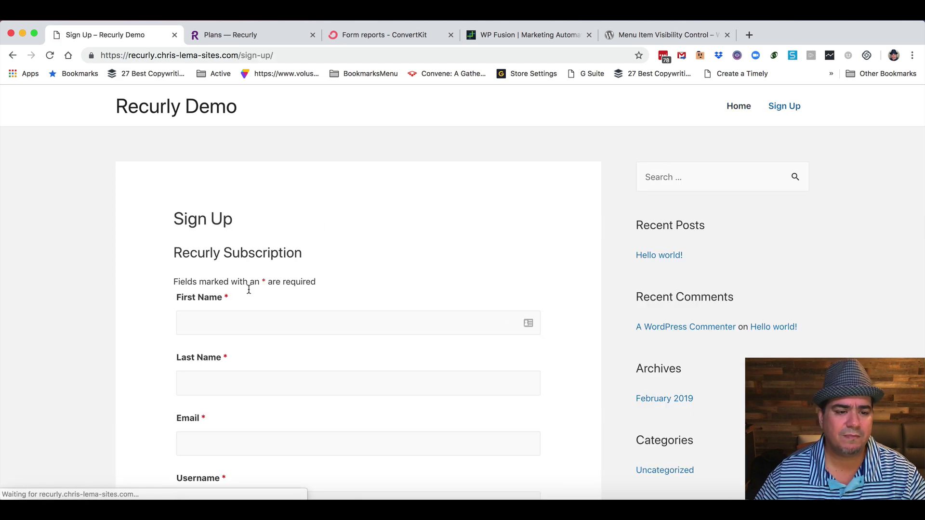
pyautogui.click(205, 323)
pyautogui.write('John')
pyautogui.press('Tab')
pyautogui.write('Doe')
pyautogui.press('Tab')
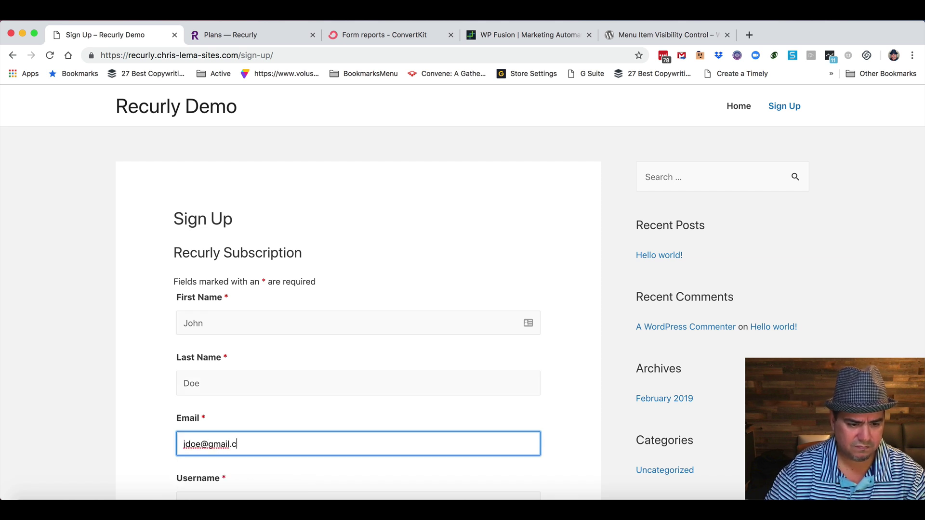
# Enter a username and type the account password in both password fields.
pyautogui.press('Tab')
pyautogui.write('JohnDoe')
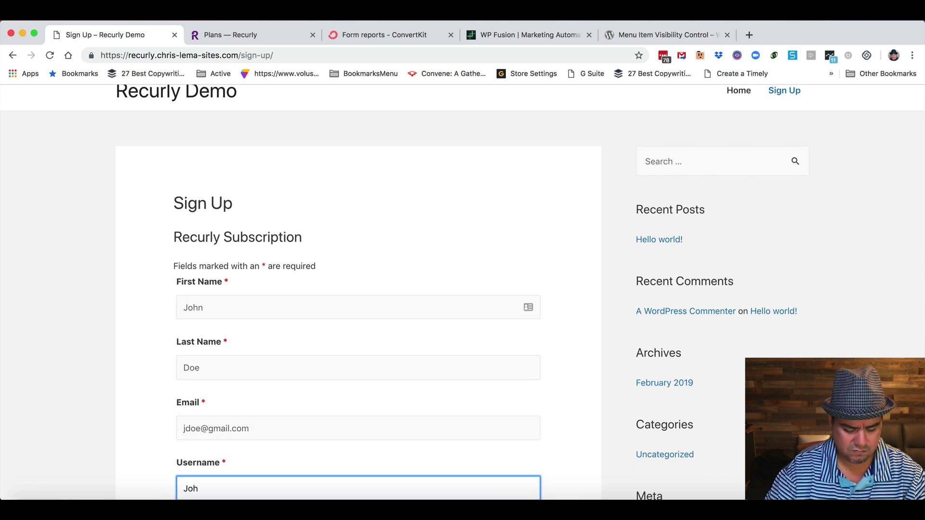
pyautogui.press('Tab')
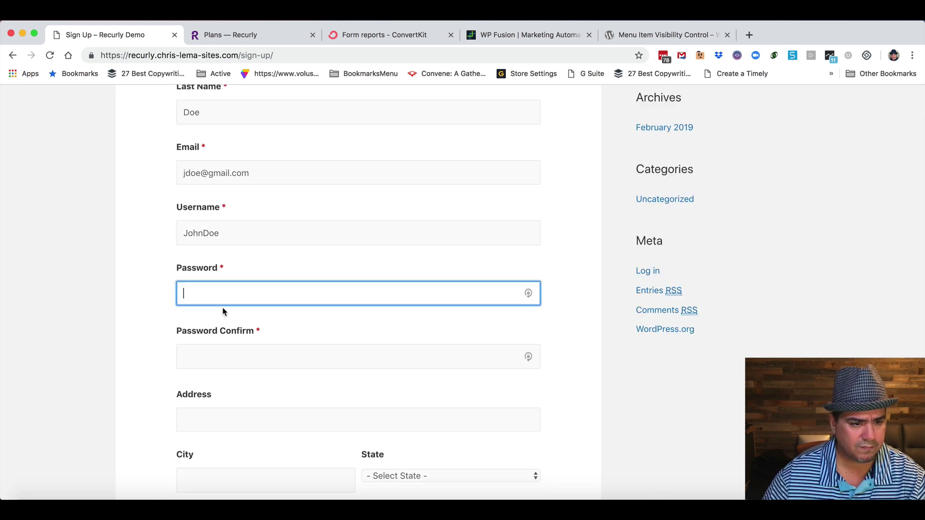
pyautogui.write('•••••••••••')
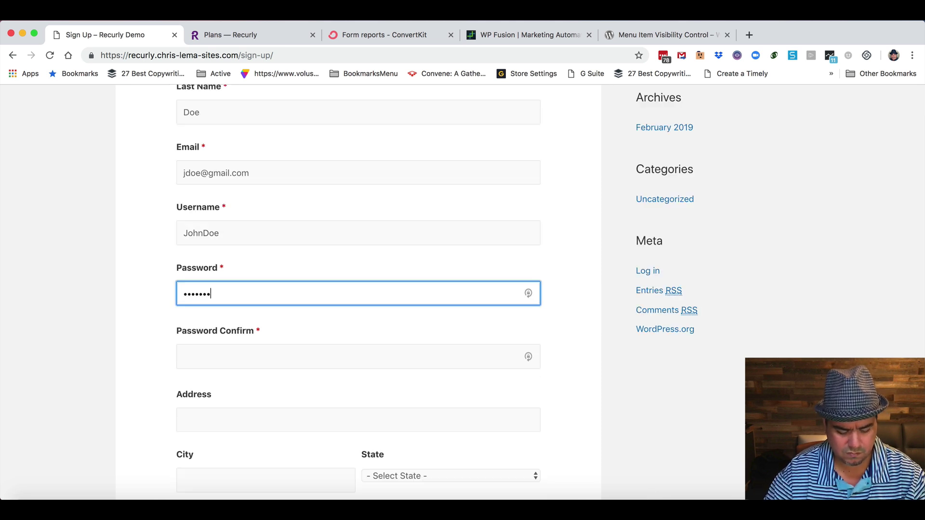
pyautogui.write('•')
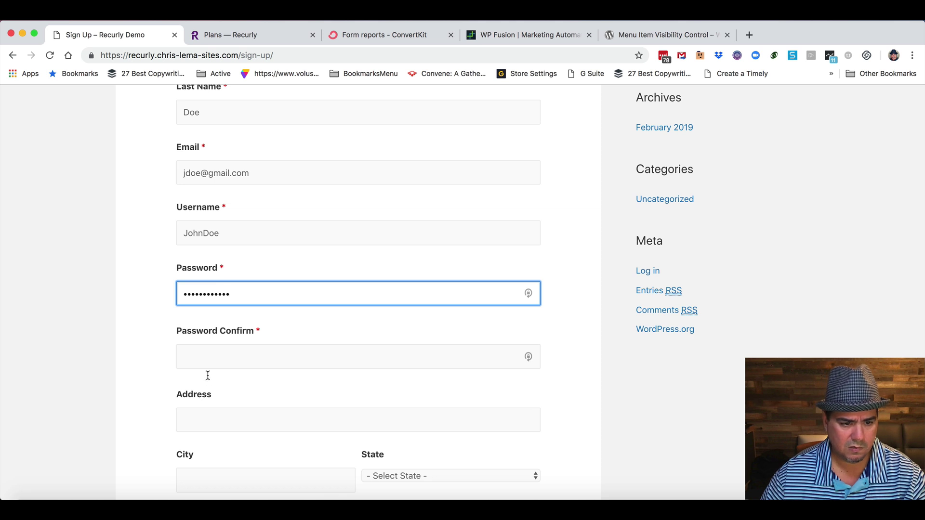
pyautogui.click(207, 357)
pyautogui.write('••••••')
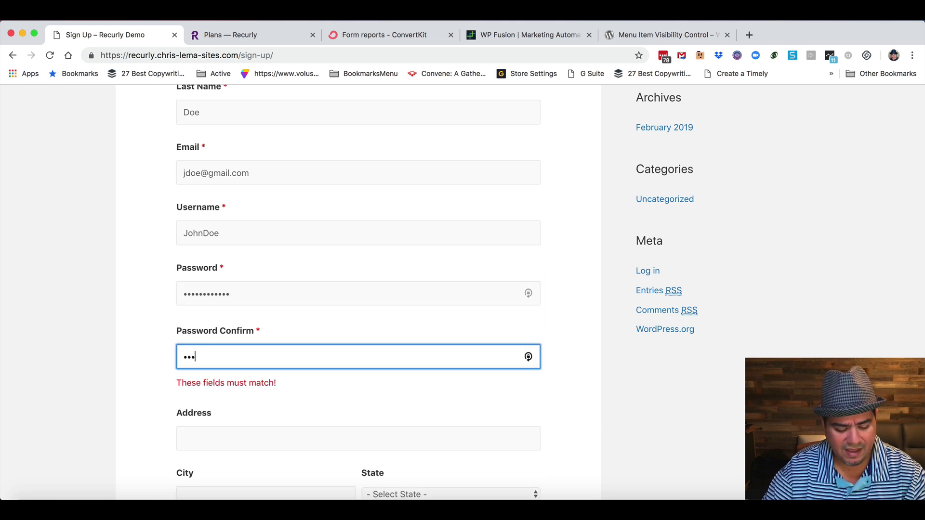
pyautogui.write('•••••')
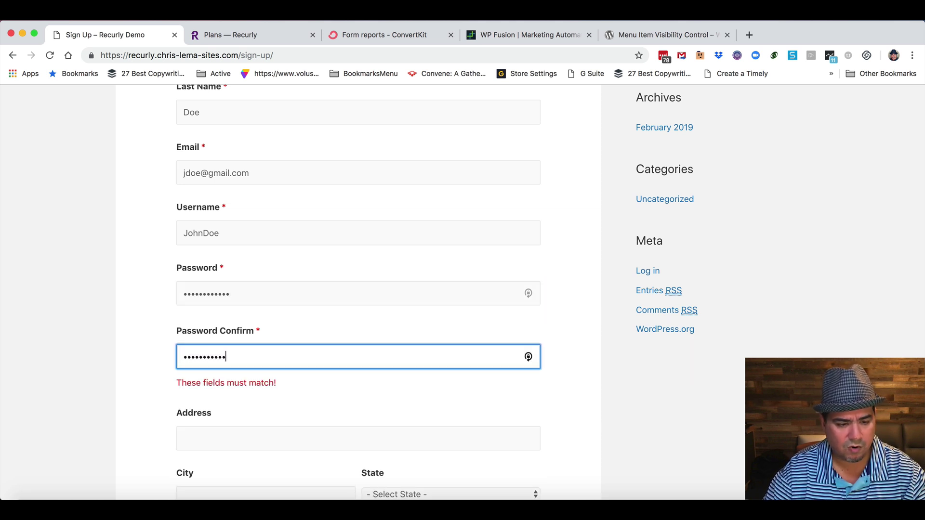
pyautogui.write('•')
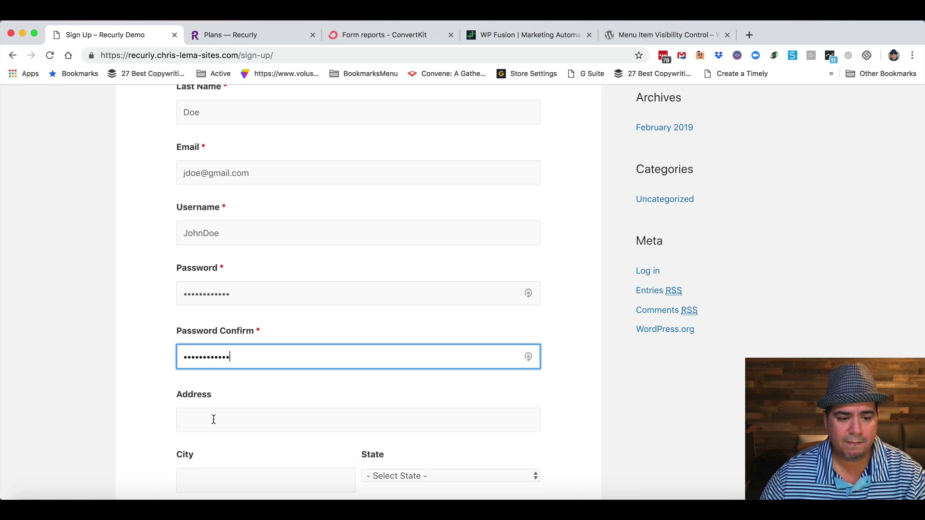
# Autofill a Los Angeles street address, city and zip from '1234', and set the state to California.
pyautogui.click(212, 420)
pyautogui.scroll(-3, 153, 418)
pyautogui.write('1234')
pyautogui.click(227, 327)
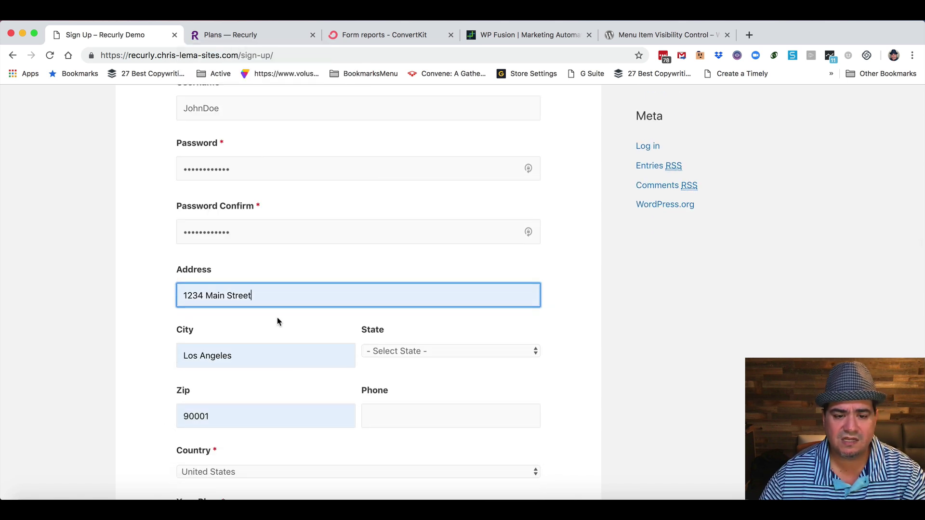
pyautogui.click(475, 353)
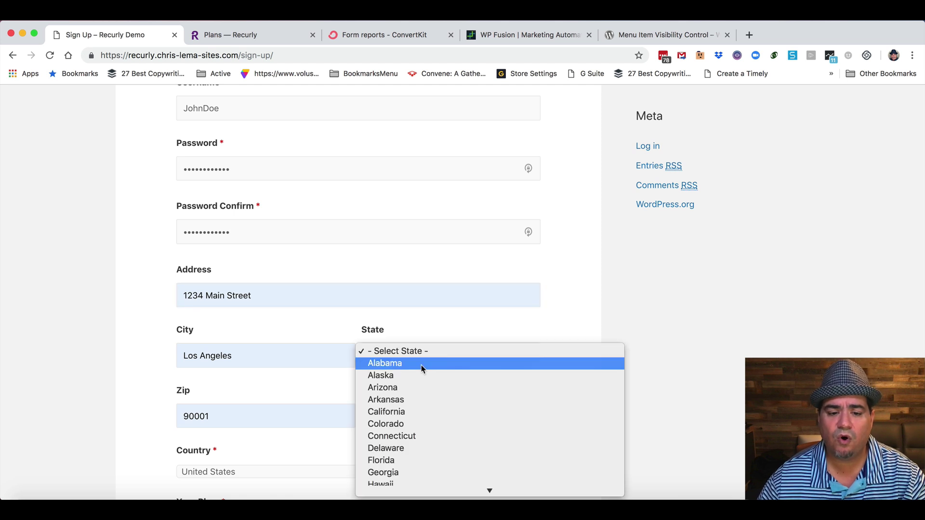
pyautogui.click(405, 412)
# Keep United States as the country and choose the Gold ($2/Year) plan.
pyautogui.scroll(-3, 295, 400)
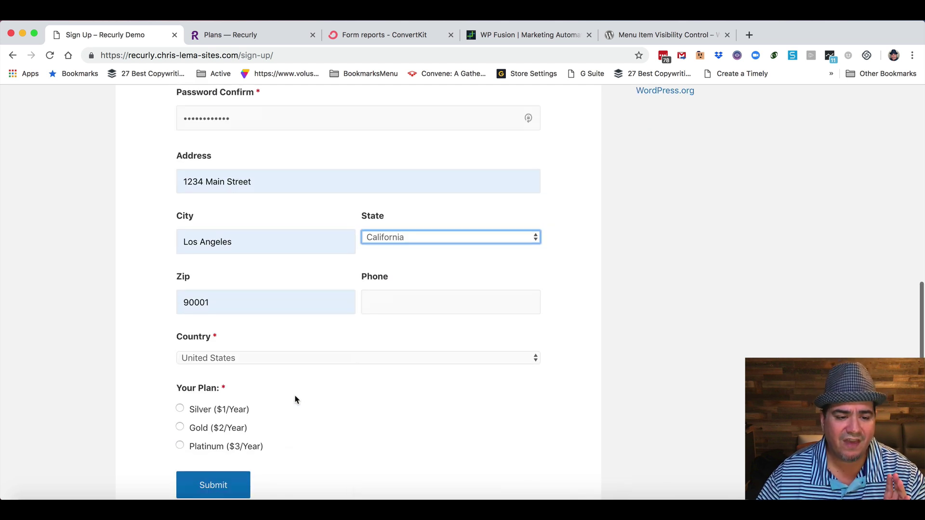
pyautogui.click(268, 358)
pyautogui.click(238, 357)
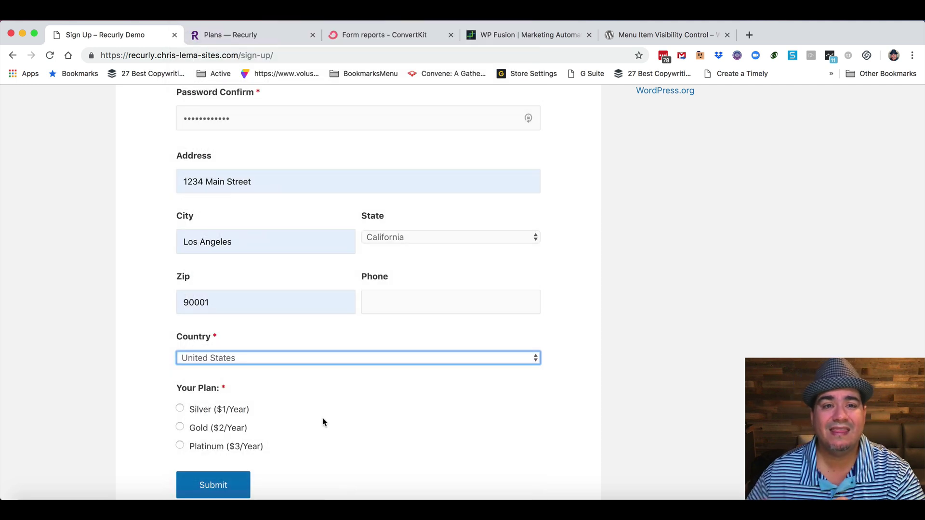
pyautogui.click(180, 427)
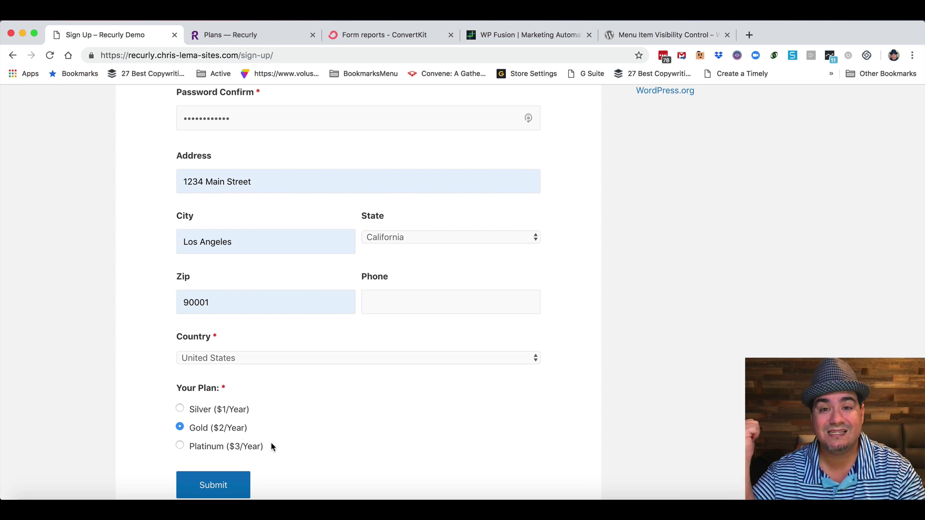
pyautogui.scroll(-1, 271, 447)
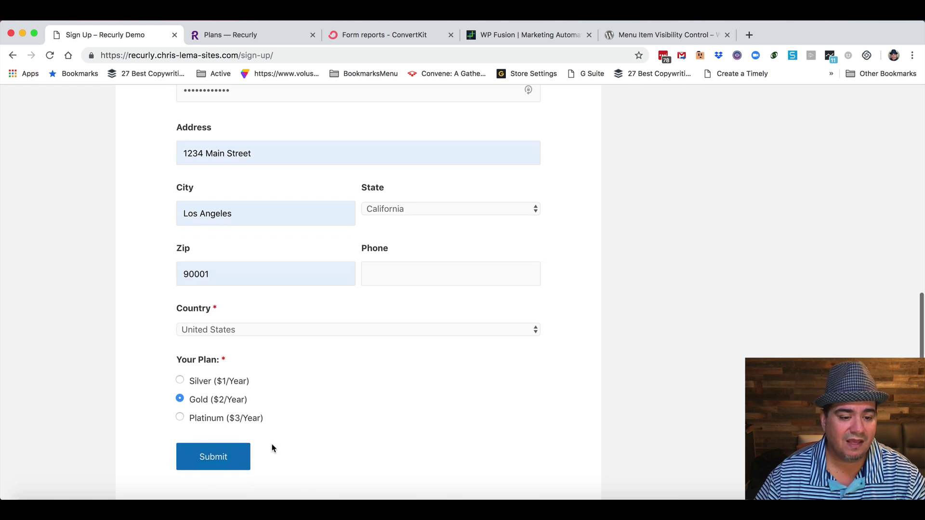
# Submit the form and pay with the test card number, 11/23 expiry and security code.
pyautogui.click(213, 458)
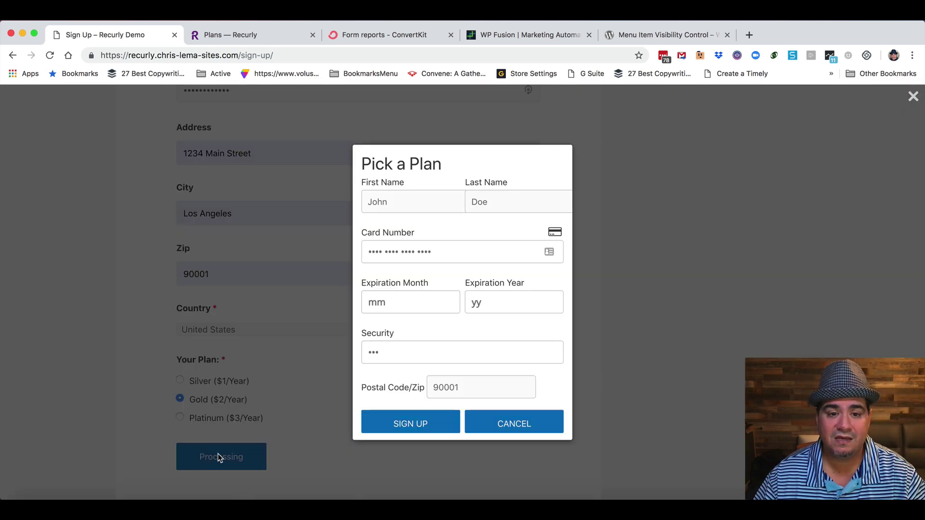
pyautogui.click(444, 247)
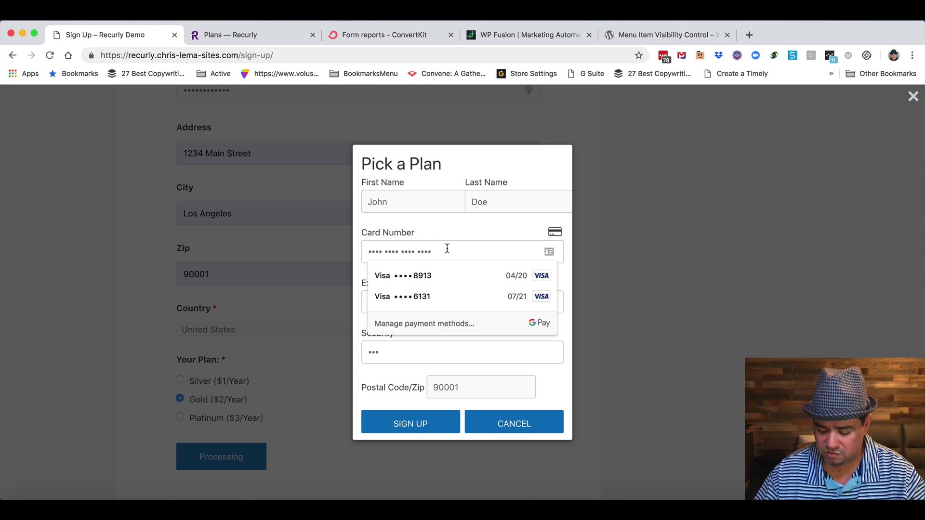
pyautogui.write('4111 1111 1111 11')
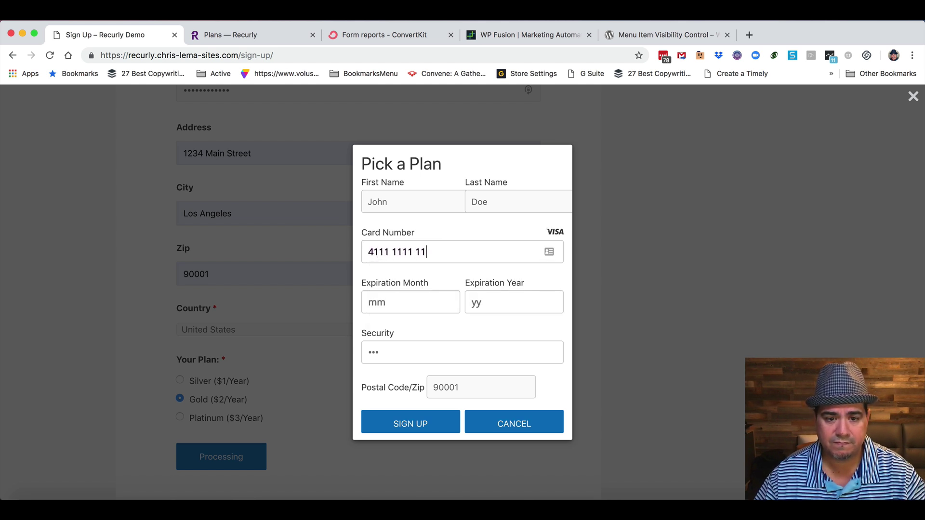
pyautogui.write('11')
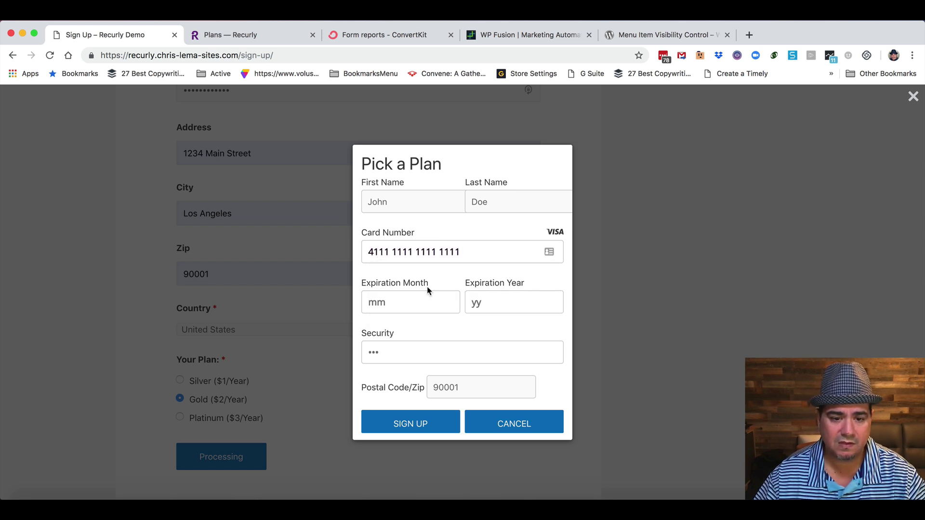
pyautogui.click(405, 302)
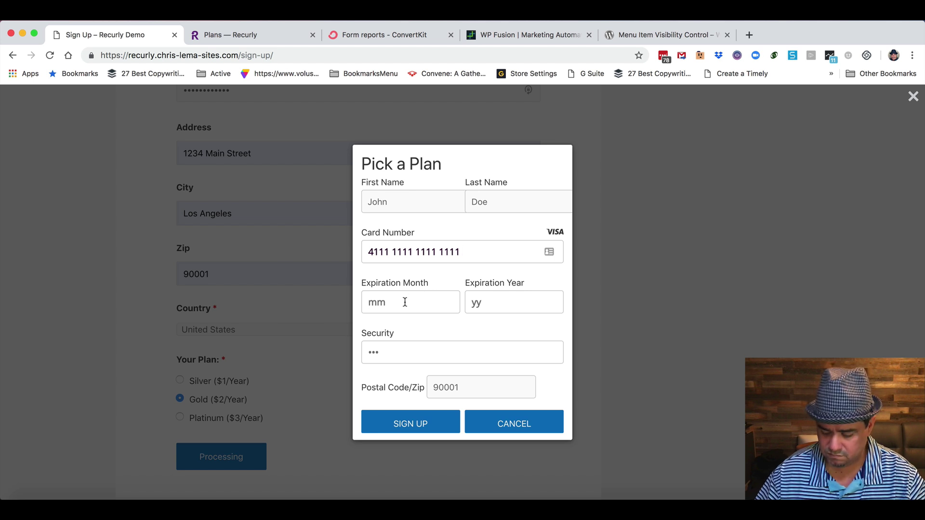
pyautogui.write('11')
pyautogui.click(489, 302)
pyautogui.write('23')
pyautogui.click(451, 353)
pyautogui.write('123')
pyautogui.click(425, 423)
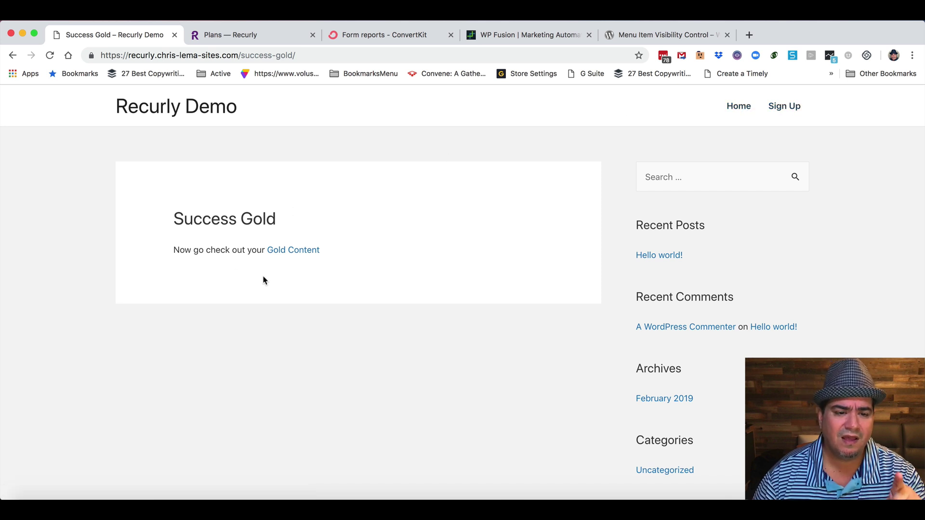
# Go from Gold Content to the login page and sign in with the new member's username and password.
pyautogui.click(291, 255)
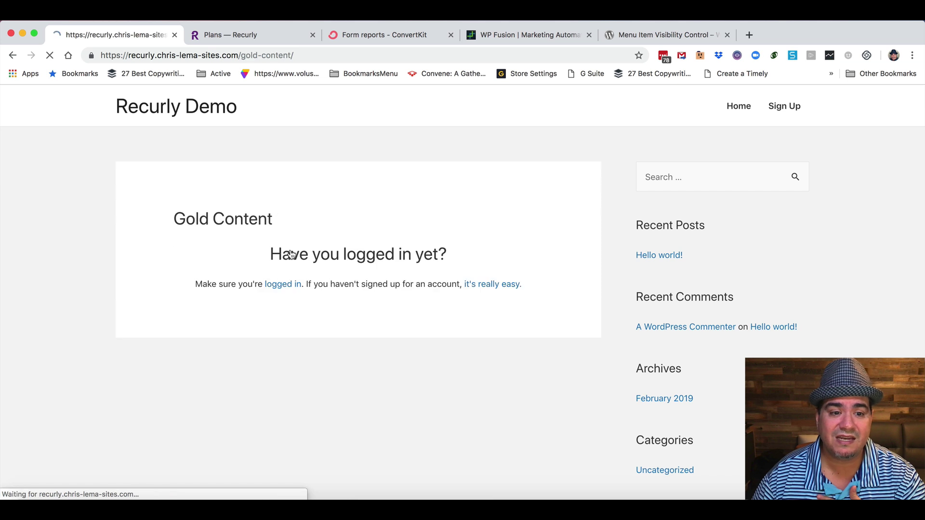
pyautogui.click(285, 286)
pyautogui.write('JohnDoe')
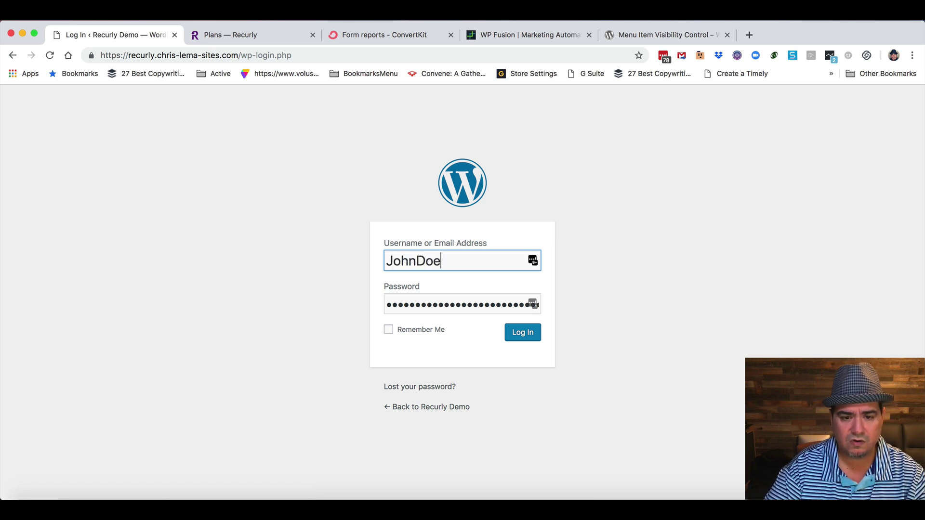
pyautogui.press('Tab')
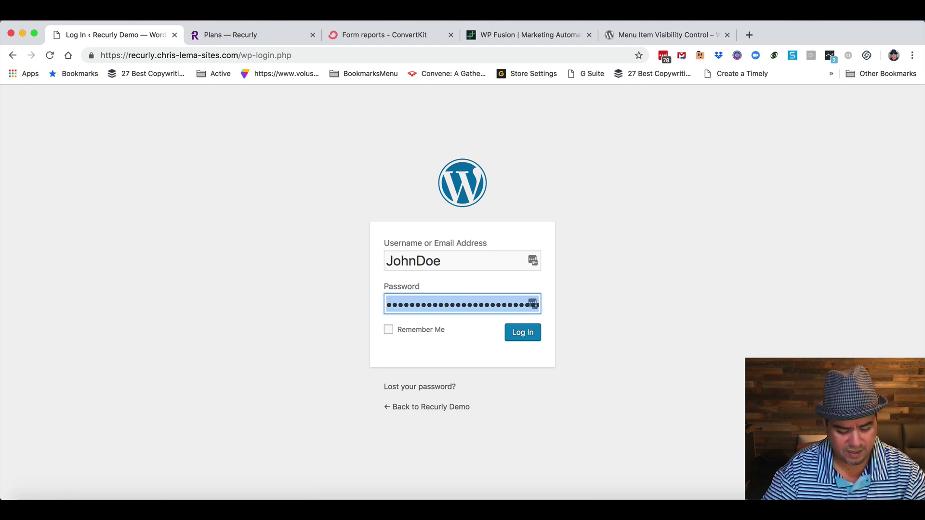
pyautogui.write('*********')
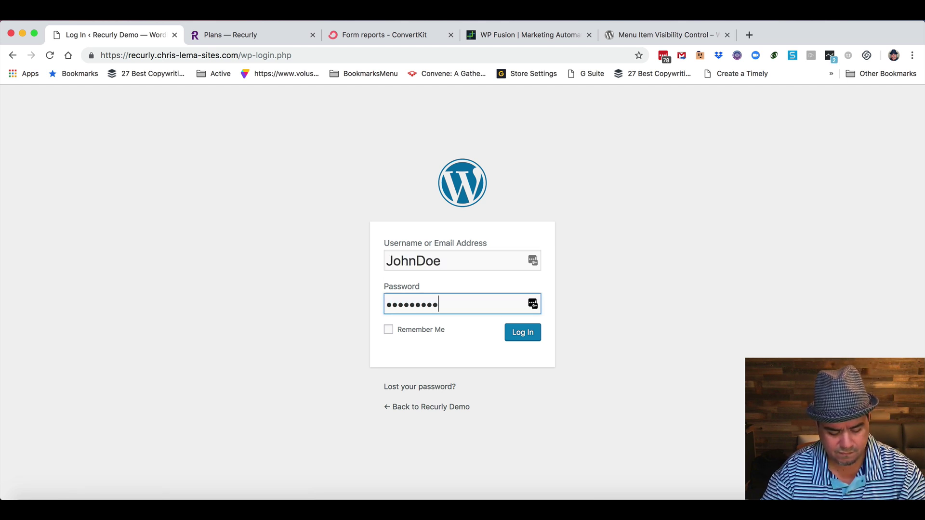
pyautogui.write('***')
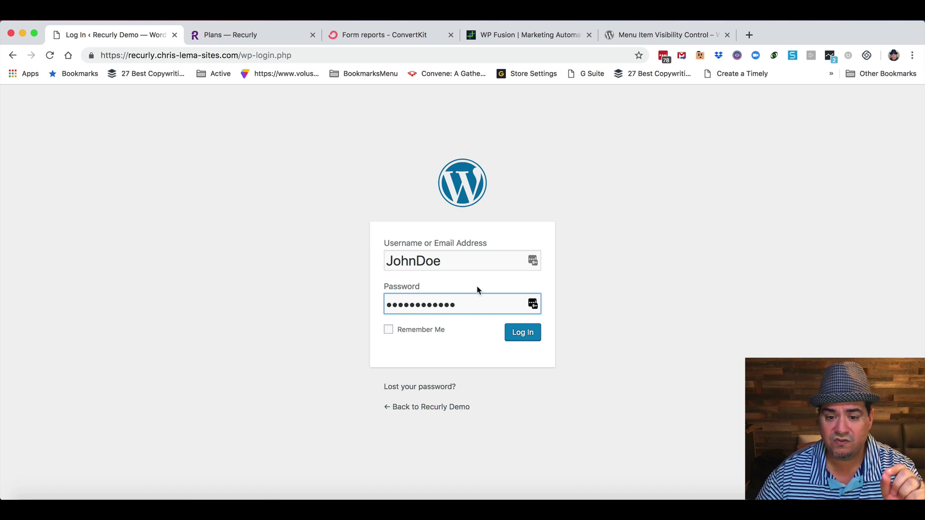
pyautogui.click(525, 334)
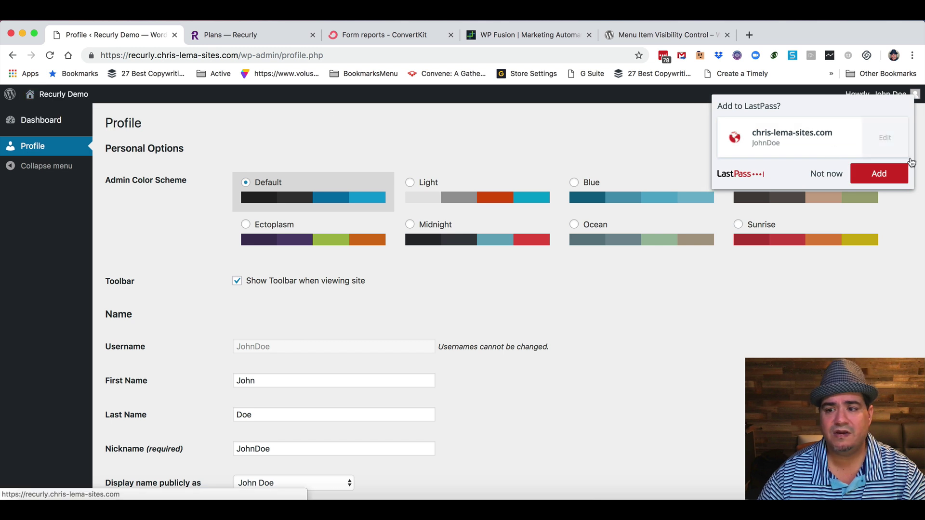
# Visit the public site, open Gold Content and highlight its protected line 'This is Gold Content'.
pyautogui.click(896, 178)
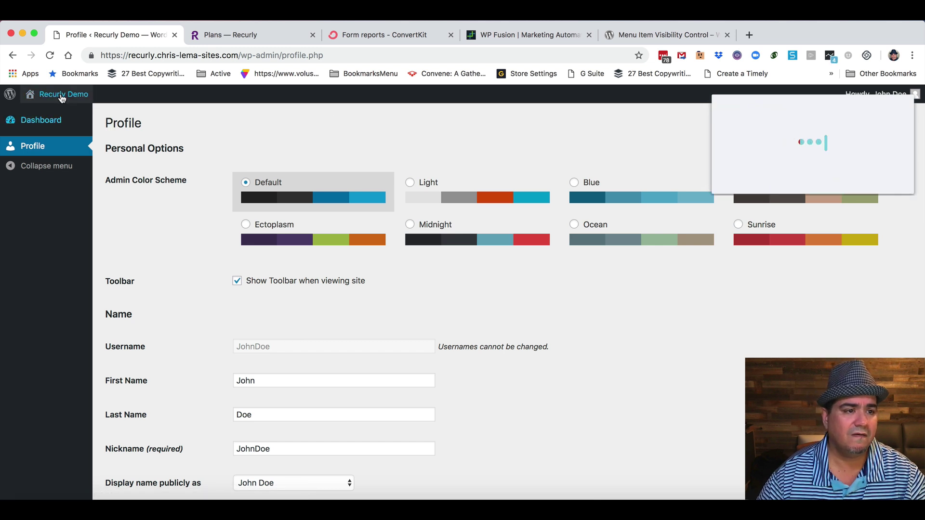
pyautogui.moveTo(53, 96)
pyautogui.click(53, 114)
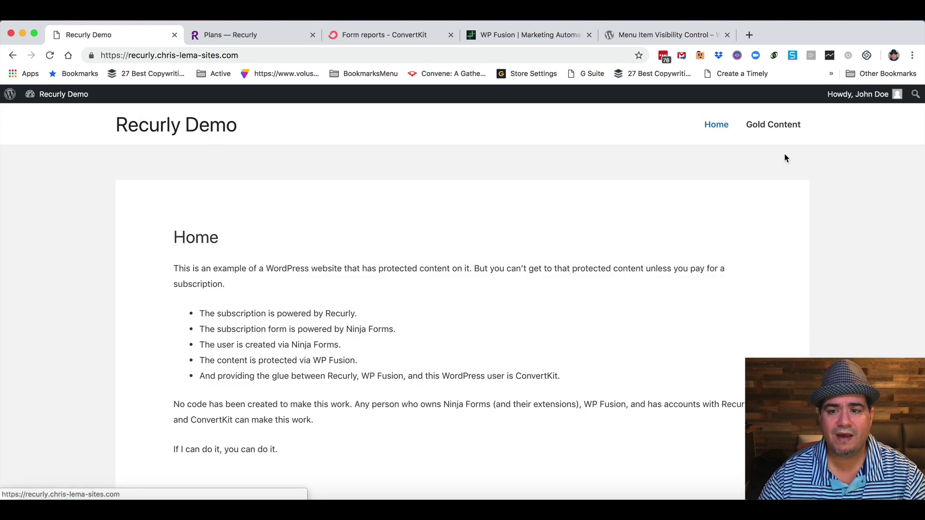
pyautogui.click(826, 174)
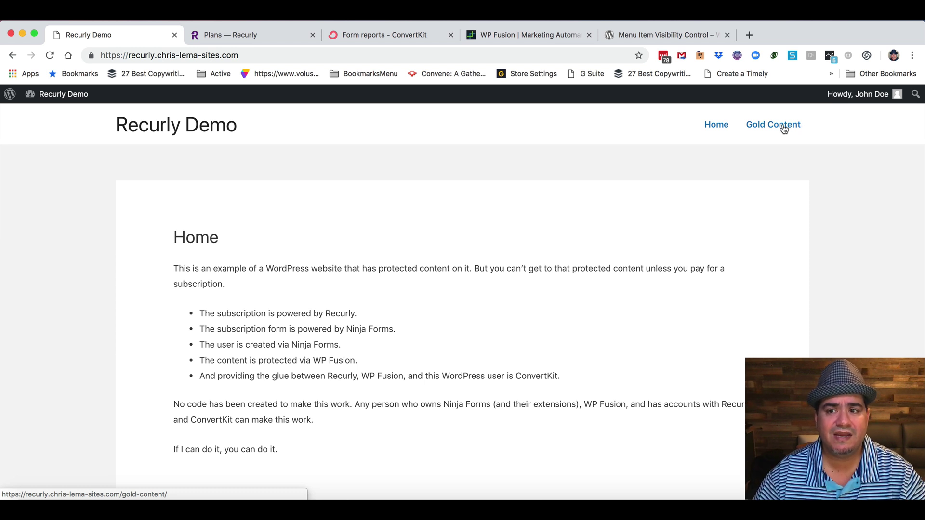
pyautogui.click(786, 125)
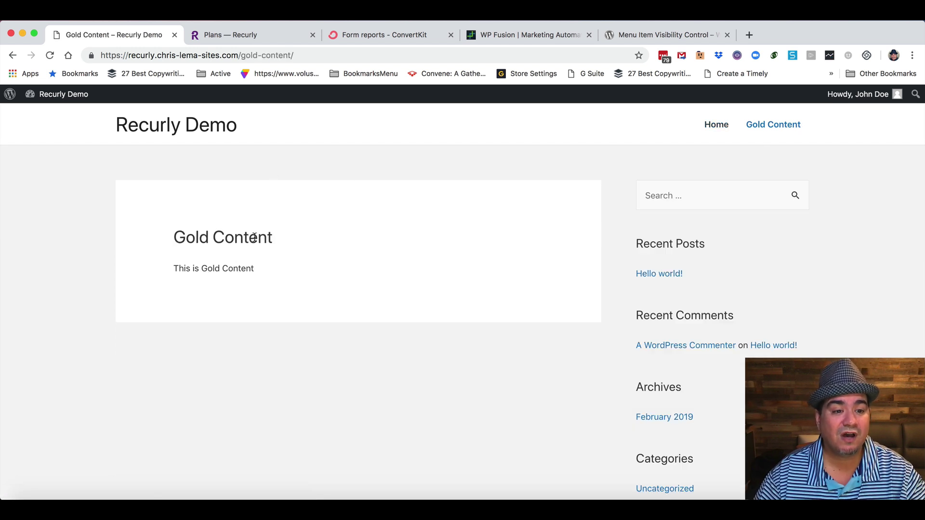
pyautogui.moveTo(174, 268); pyautogui.dragTo(256, 273)
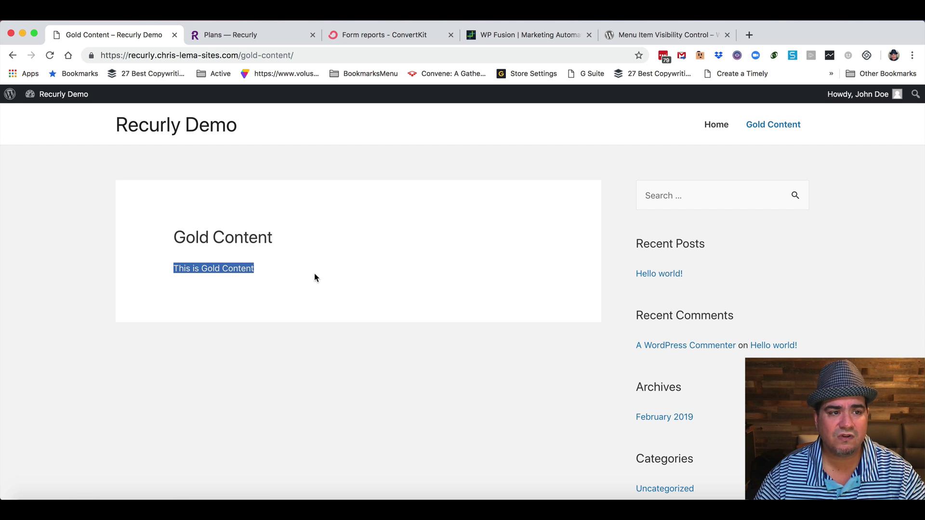
# Log out of the member account and log back in as the site administrator.
pyautogui.moveTo(853, 107)
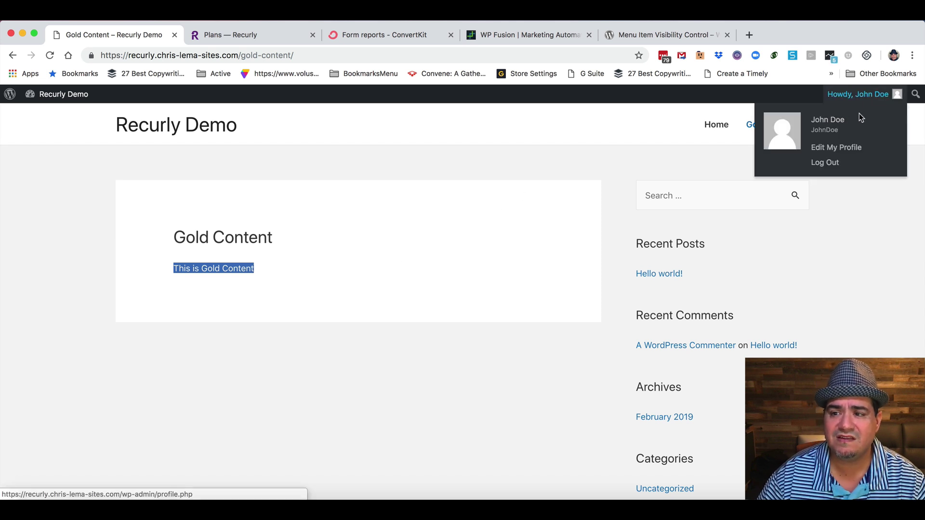
pyautogui.click(830, 163)
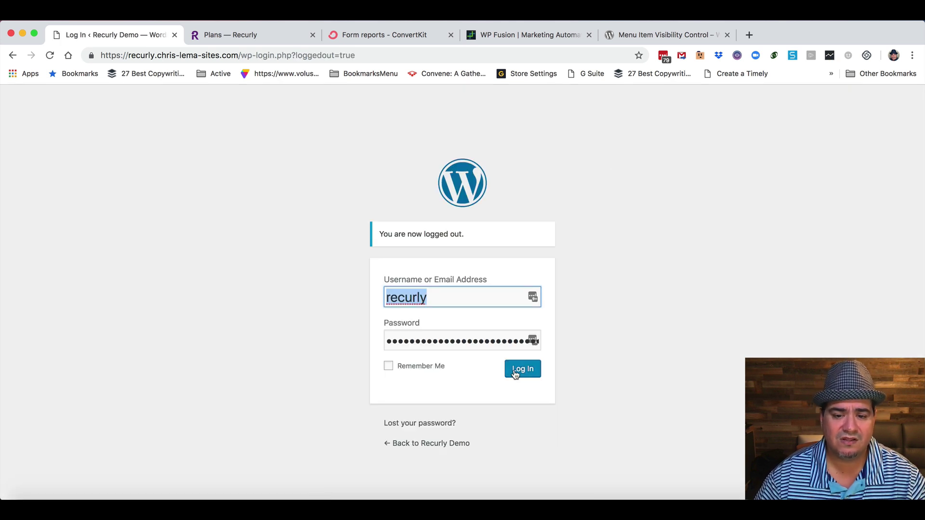
pyautogui.click(518, 370)
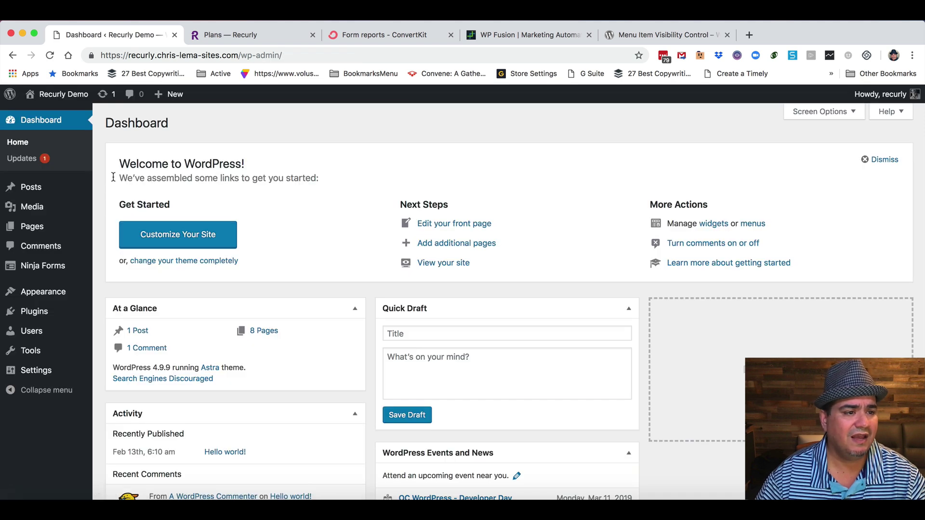
# From All Pages, look at Success Gold in the editor, then open Gold Content for editing.
pyautogui.click(115, 228)
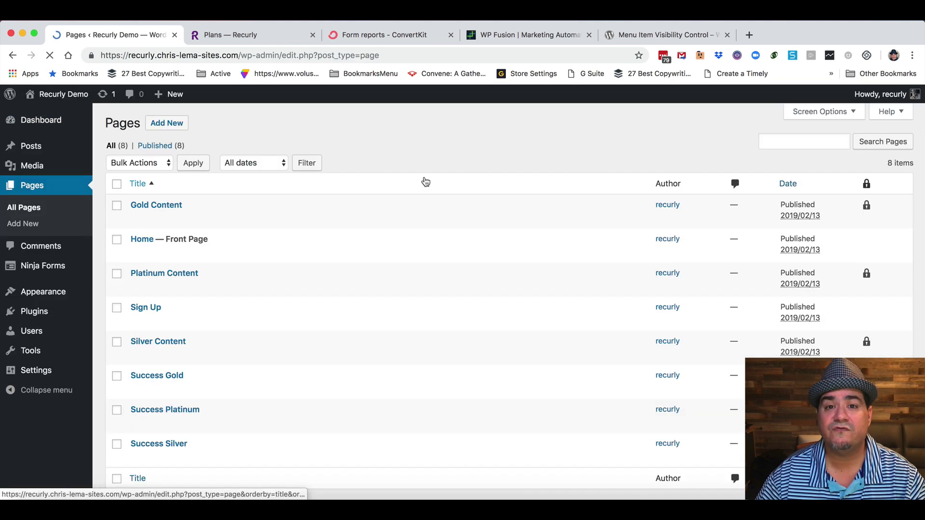
pyautogui.click(176, 378)
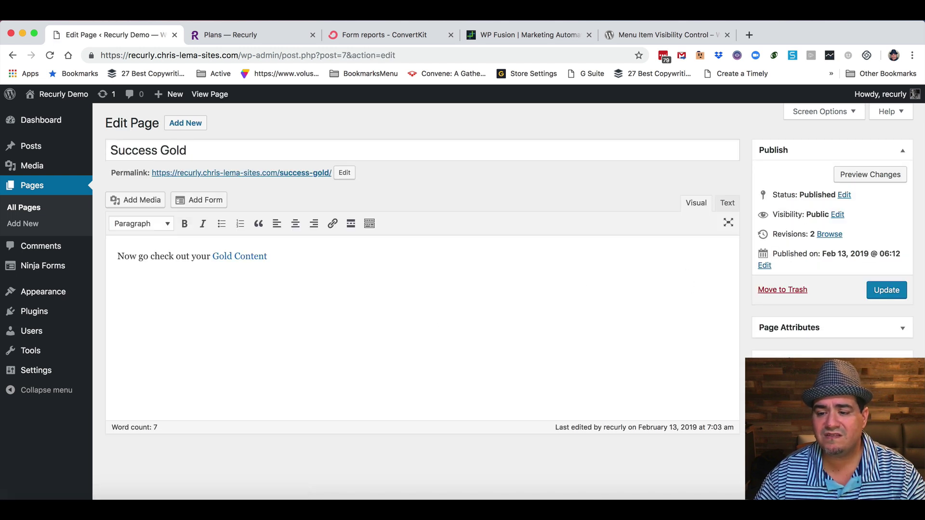
pyautogui.scroll(-3, 742, 381)
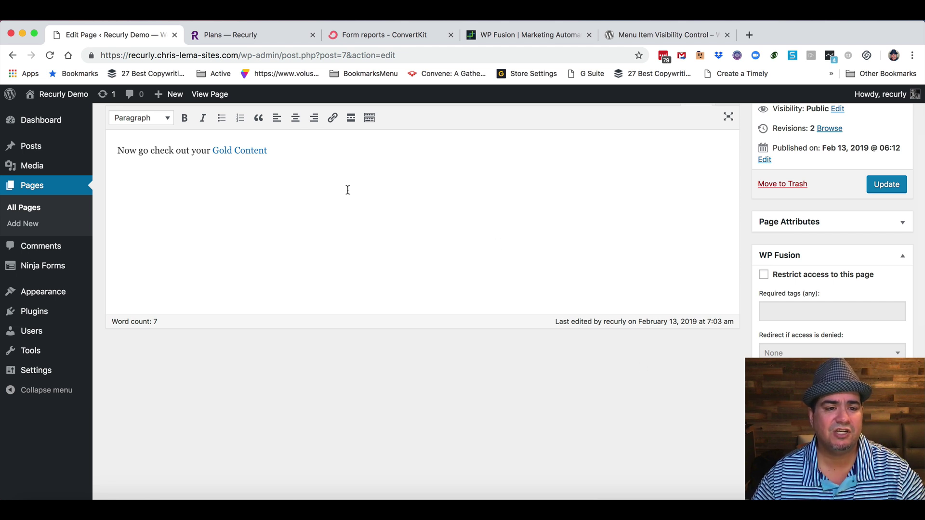
pyautogui.click(259, 153)
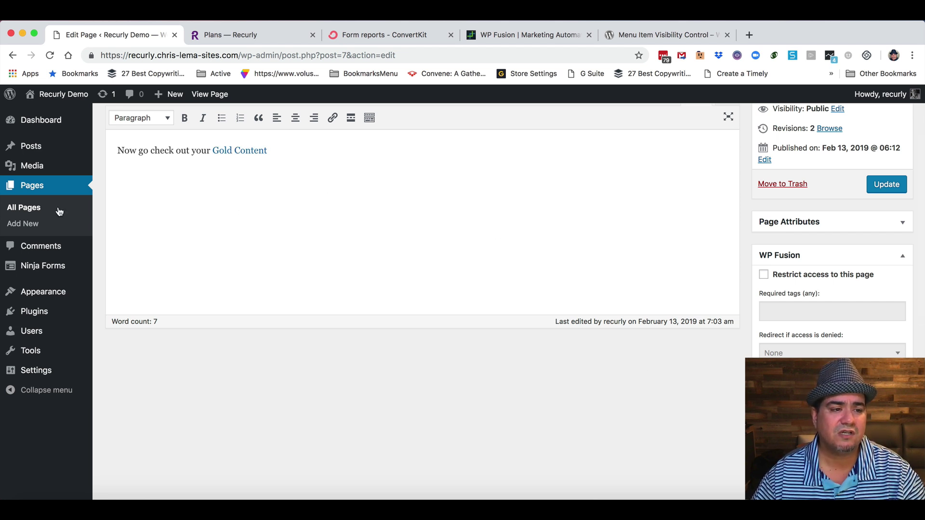
pyautogui.click(26, 208)
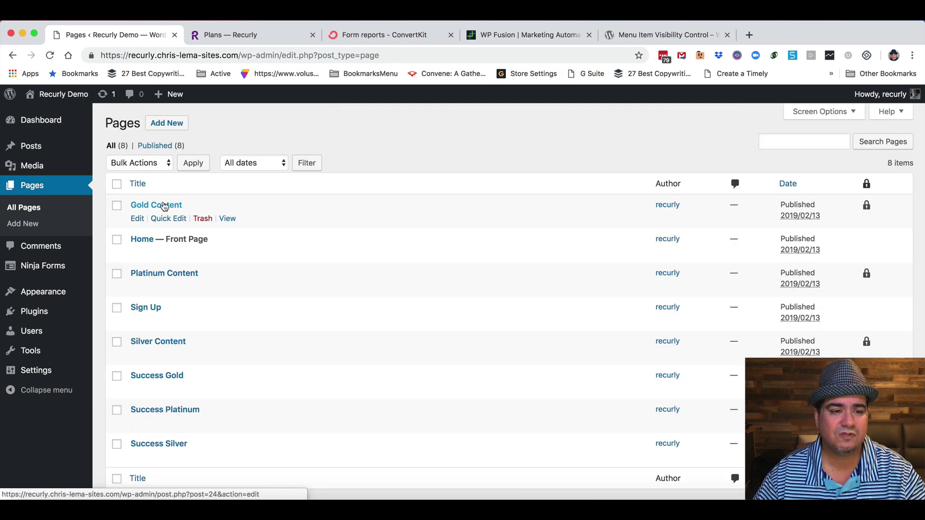
pyautogui.click(161, 206)
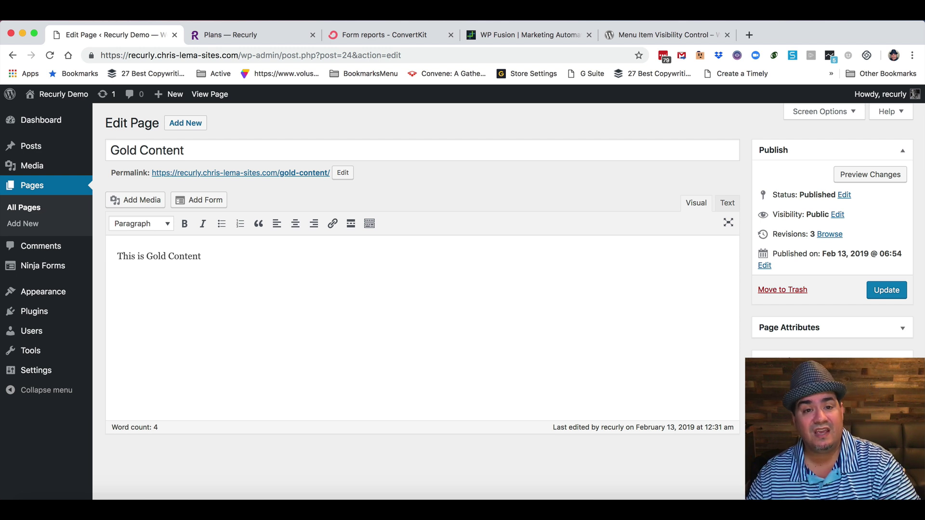
# Reload the ConvertKit report and check the newest subscriber has plan gold and the RECURLY - Gold tag.
pyautogui.click(394, 34)
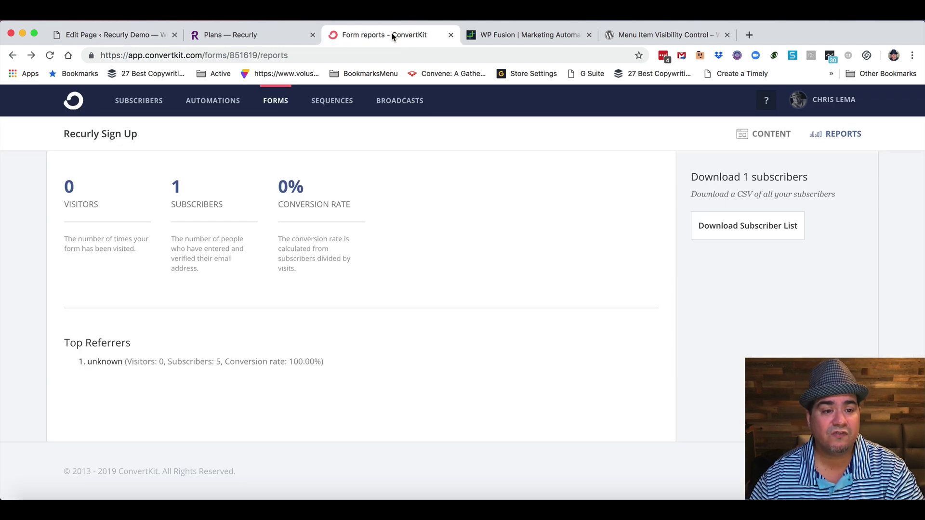
pyautogui.click(49, 56)
pyautogui.click(175, 187)
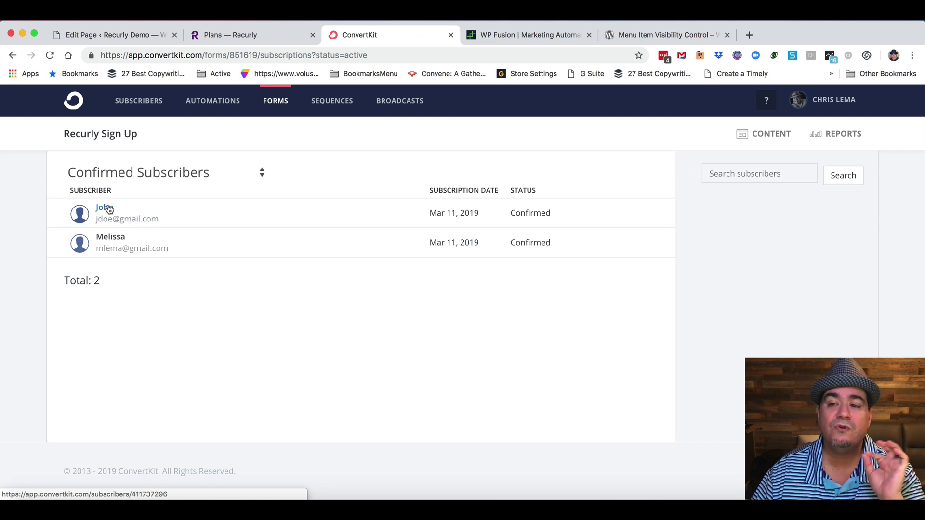
pyautogui.click(105, 207)
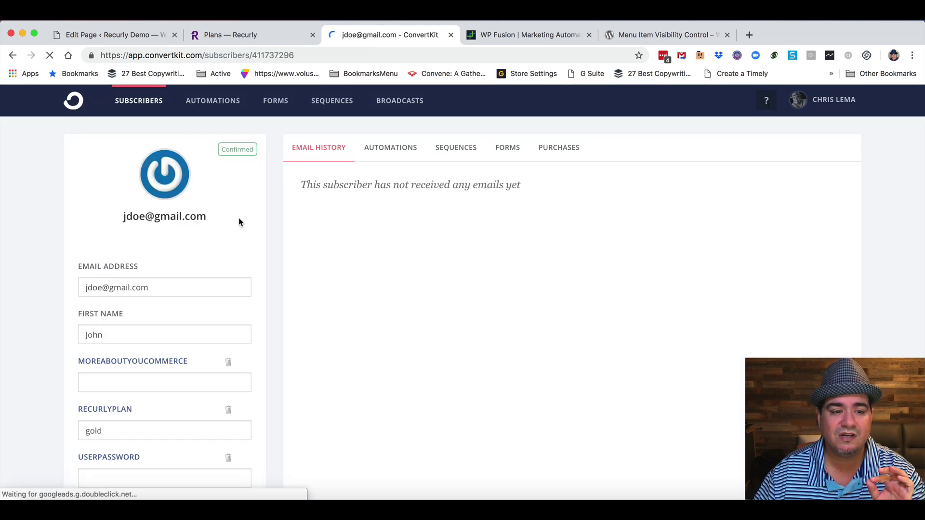
pyautogui.scroll(-5, 236, 227)
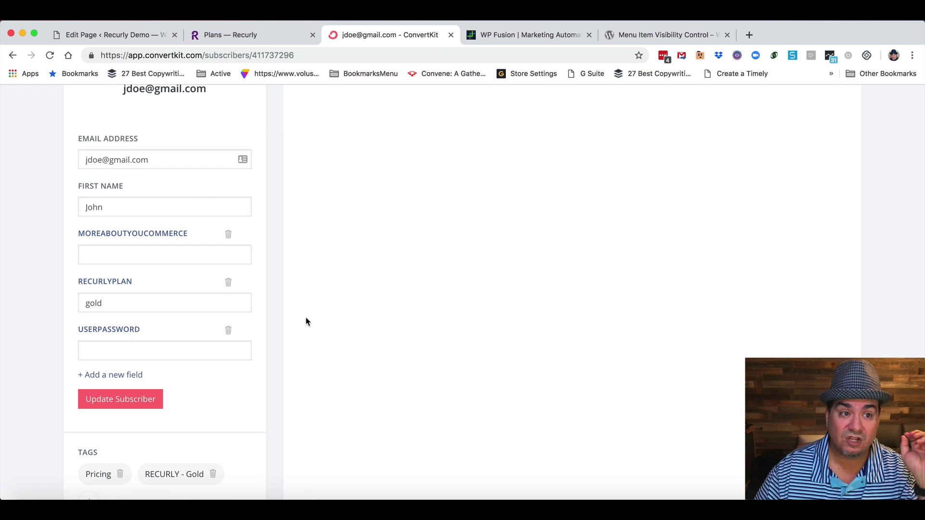
pyautogui.click(116, 34)
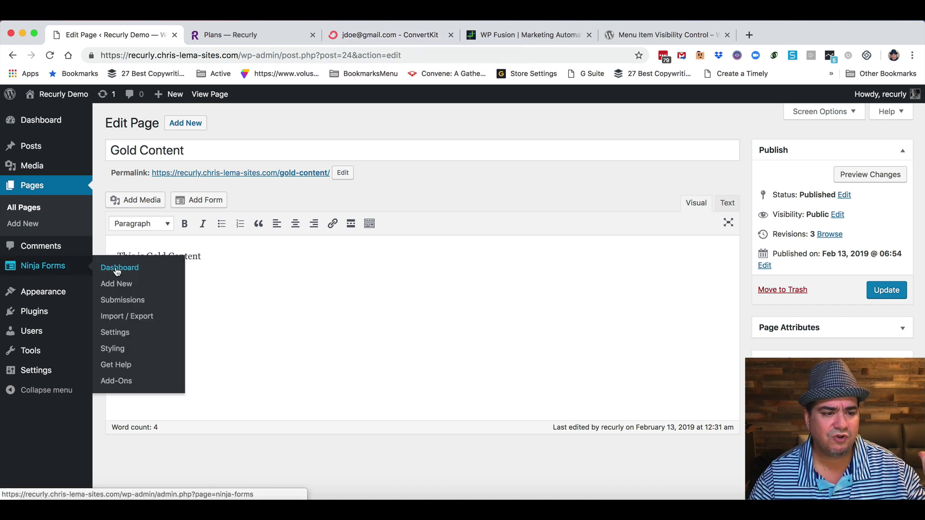
# Open the Recurly Subscription form from Ninja Forms, scroll through its fields, and close the builder.
pyautogui.click(117, 271)
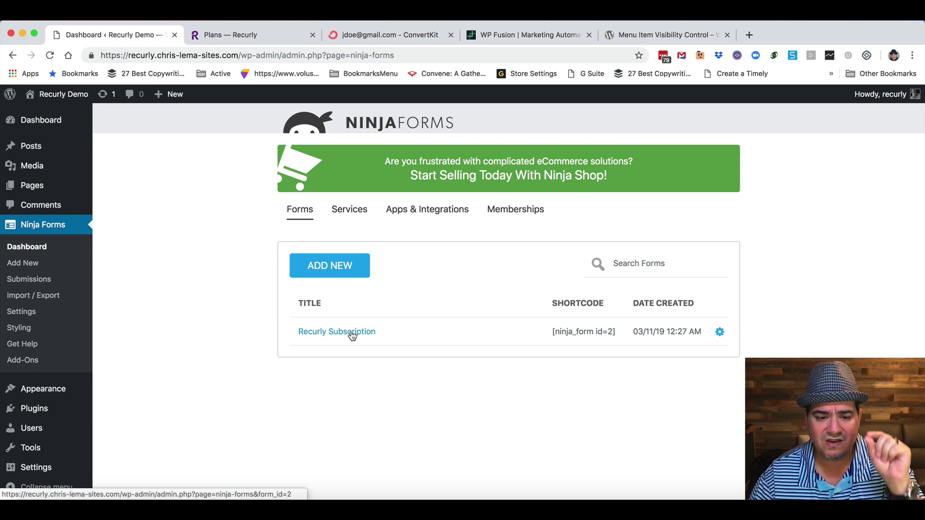
pyautogui.click(352, 336)
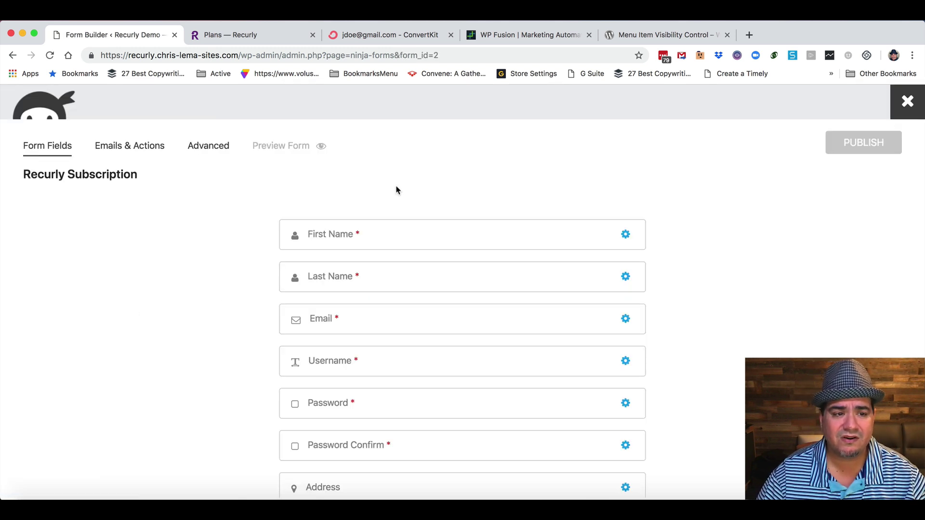
pyautogui.scroll(-6, 389, 372)
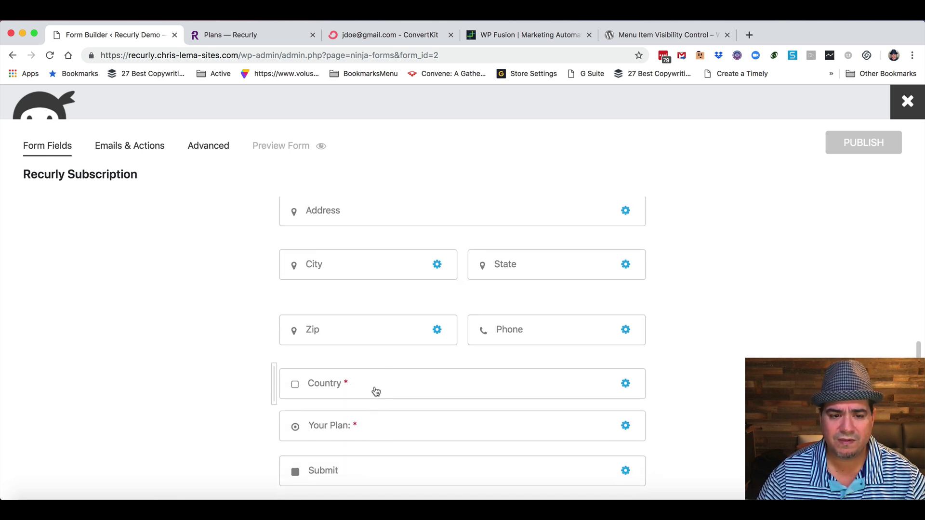
pyautogui.scroll(6, 374, 388)
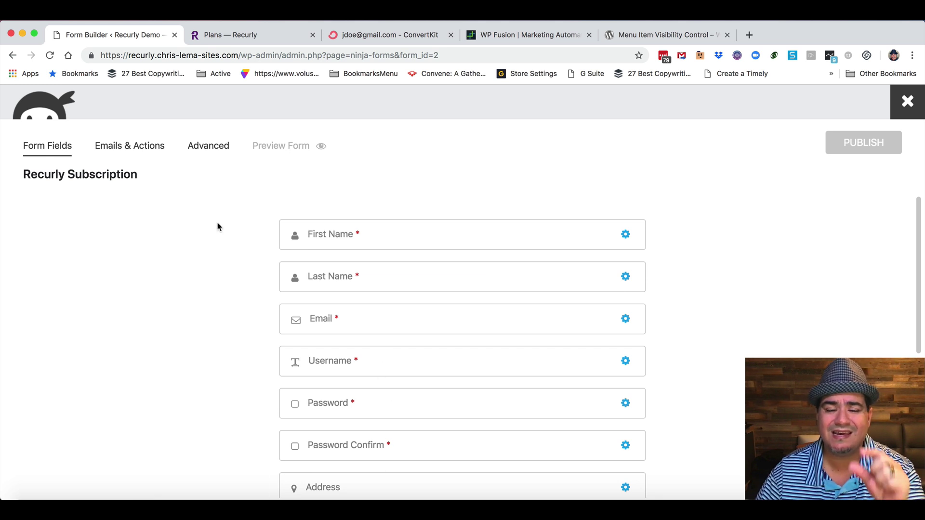
pyautogui.click(908, 101)
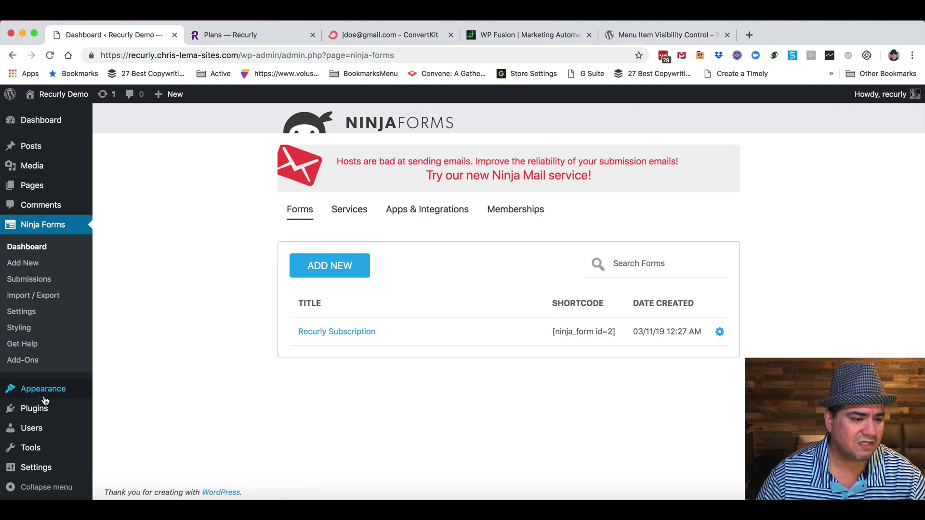
pyautogui.moveTo(67, 396)
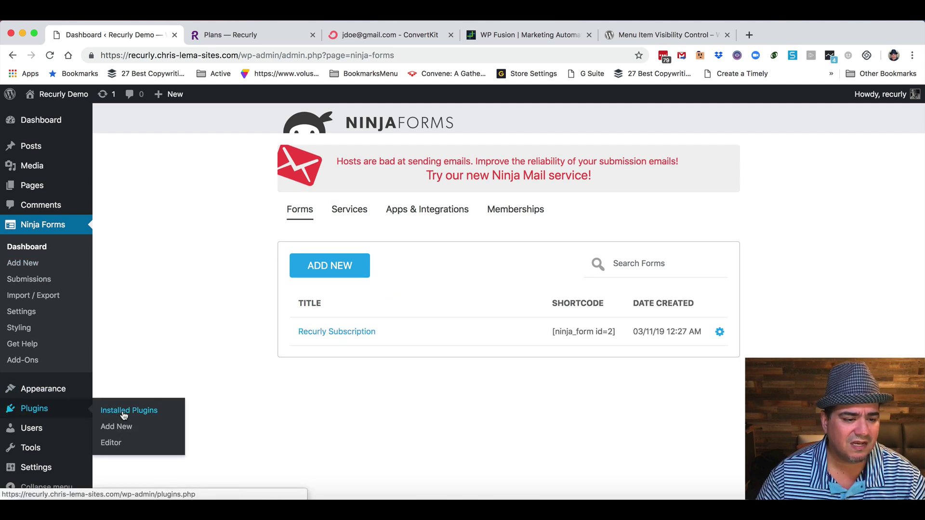
pyautogui.click(121, 411)
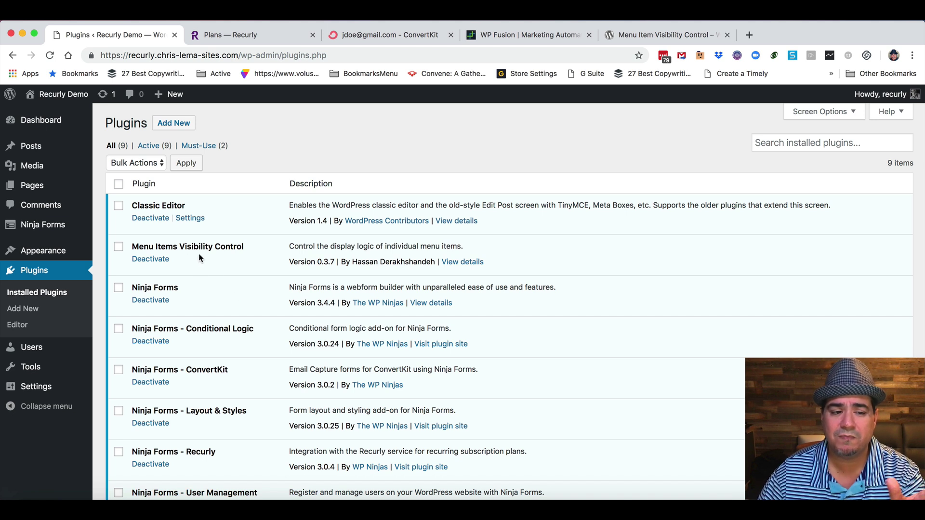
pyautogui.scroll(-4, 218, 283)
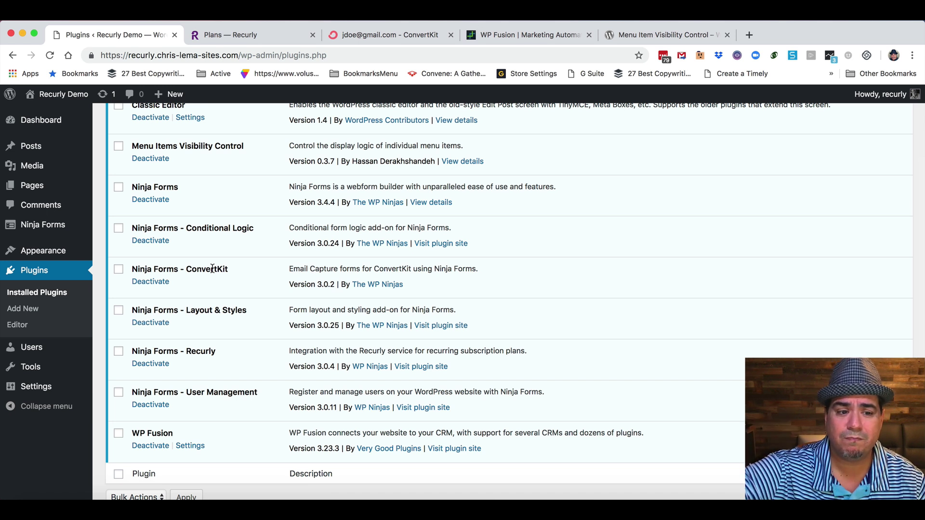
pyautogui.hscroll(1, 211, 289)
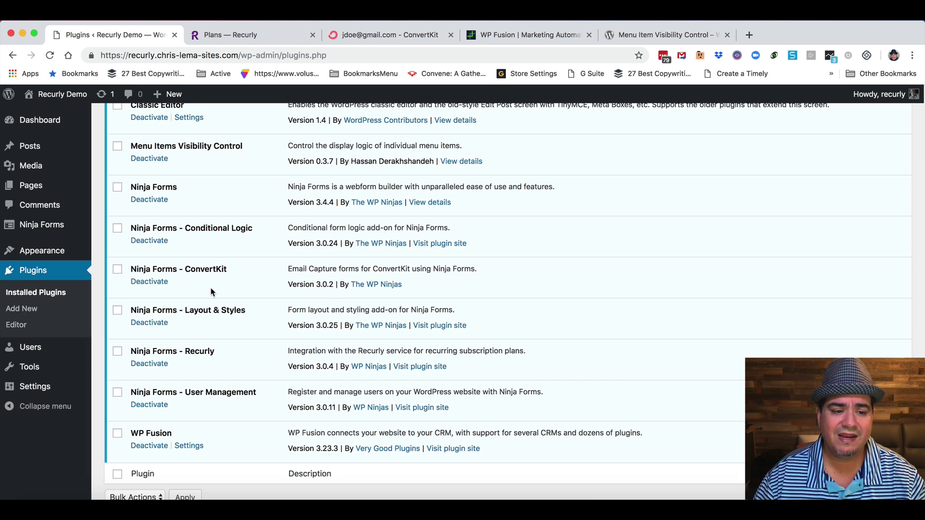
pyautogui.scroll(1, 204, 348)
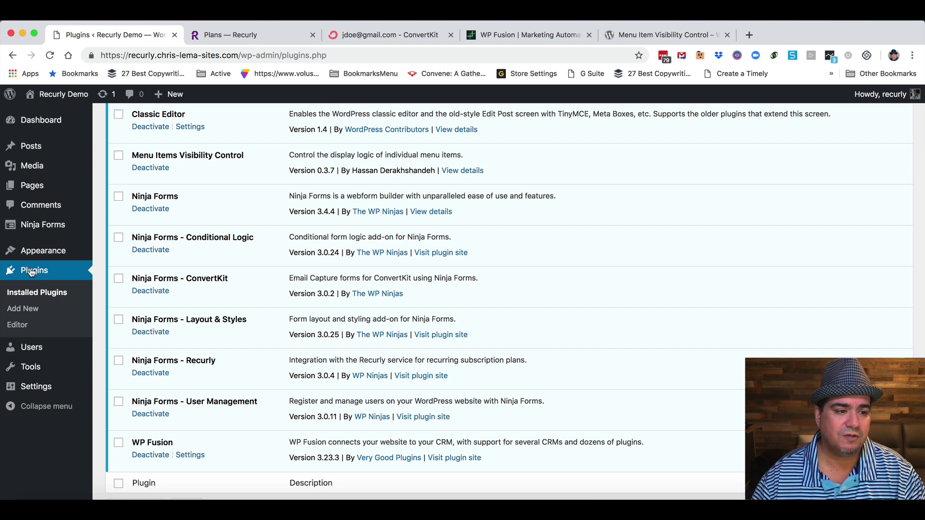
# Check the Recurly Subscription form's Your Plan values silver, gold and platinum, then view Emails & Actions.
pyautogui.moveTo(30, 224)
pyautogui.click(115, 227)
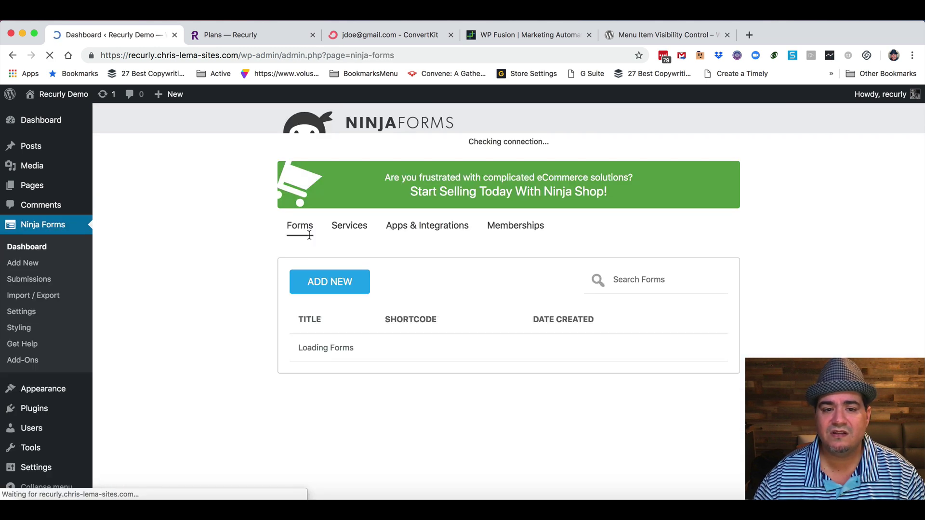
pyautogui.click(342, 333)
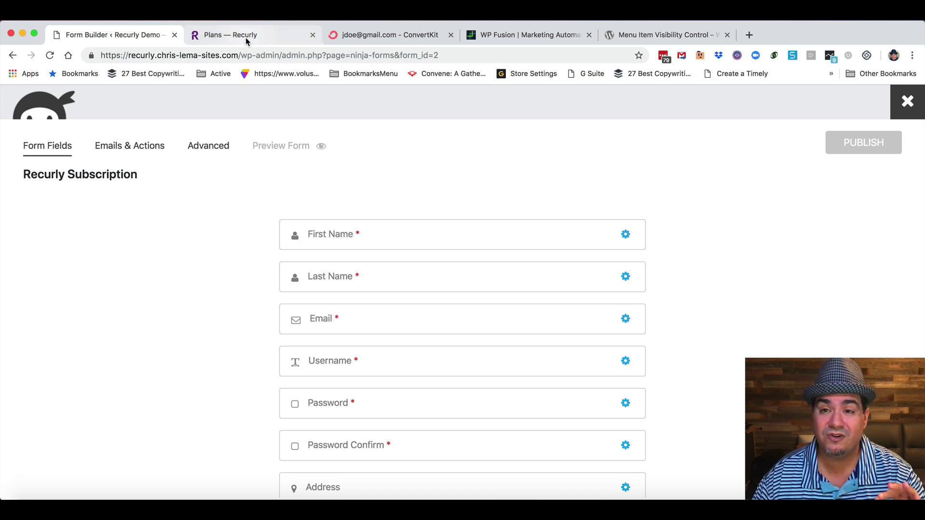
pyautogui.scroll(-5, 196, 226)
pyautogui.scroll(-3, 198, 228)
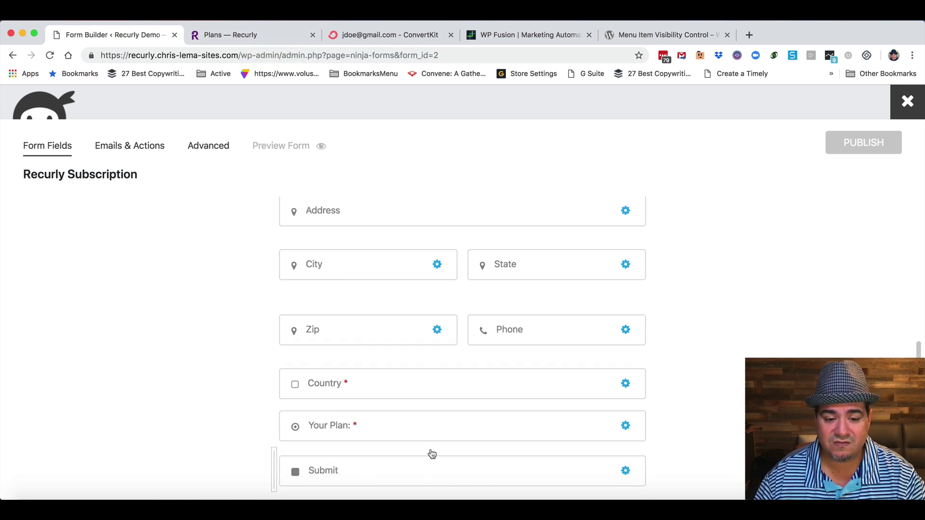
pyautogui.click(411, 427)
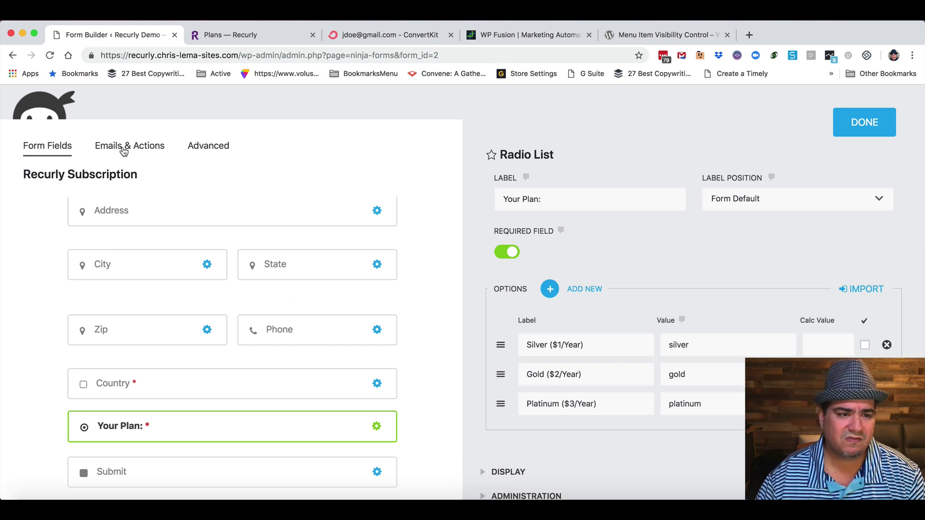
pyautogui.click(123, 147)
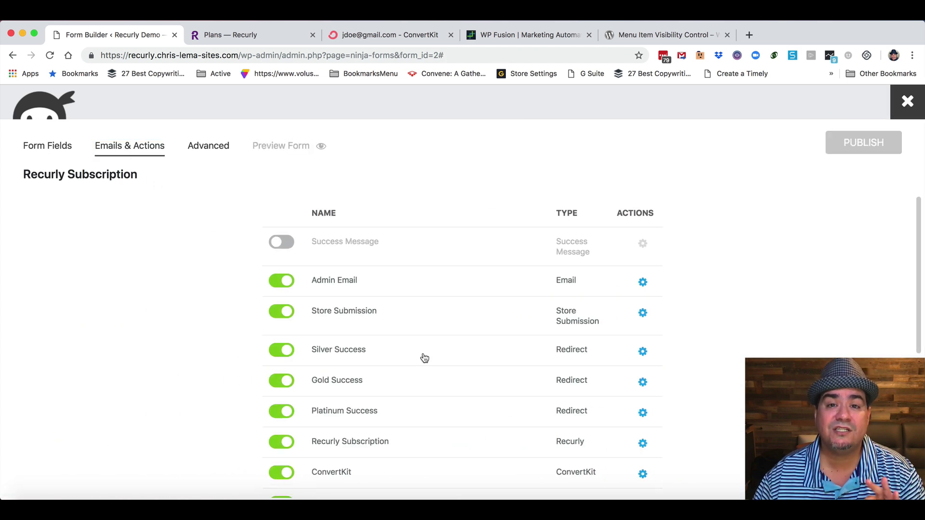
# Review the Silver, Gold and Platinum Success redirects, showing Platinum's /success-platinum/ URL and Your Plan condition.
pyautogui.scroll(-1, 412, 361)
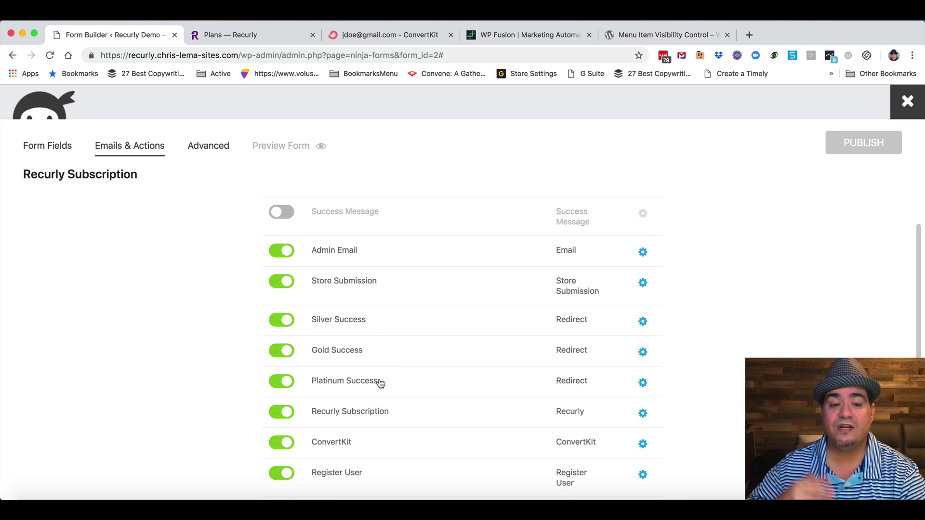
pyautogui.click(368, 321)
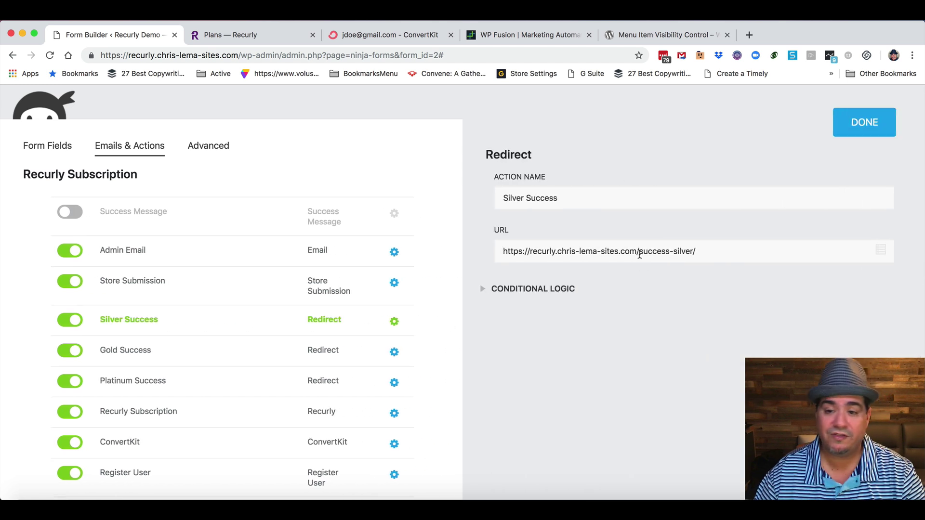
pyautogui.click(317, 354)
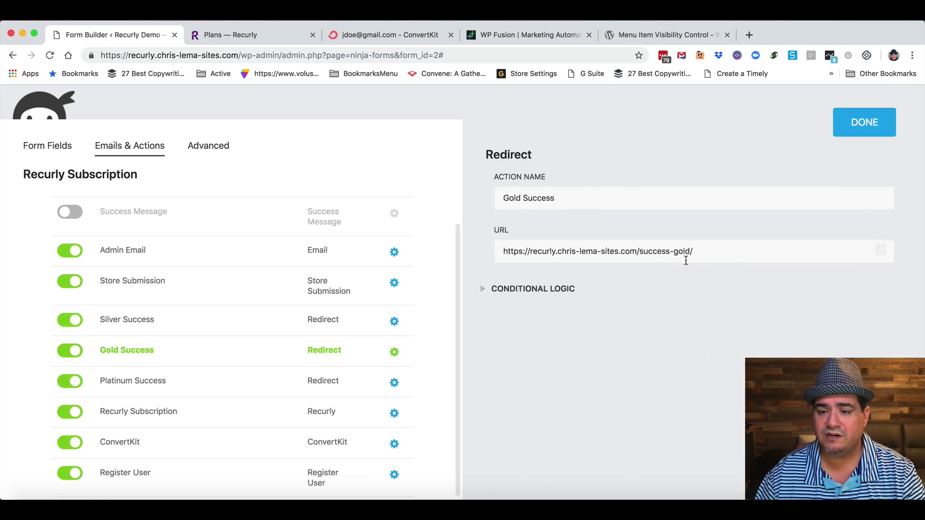
pyautogui.click(318, 383)
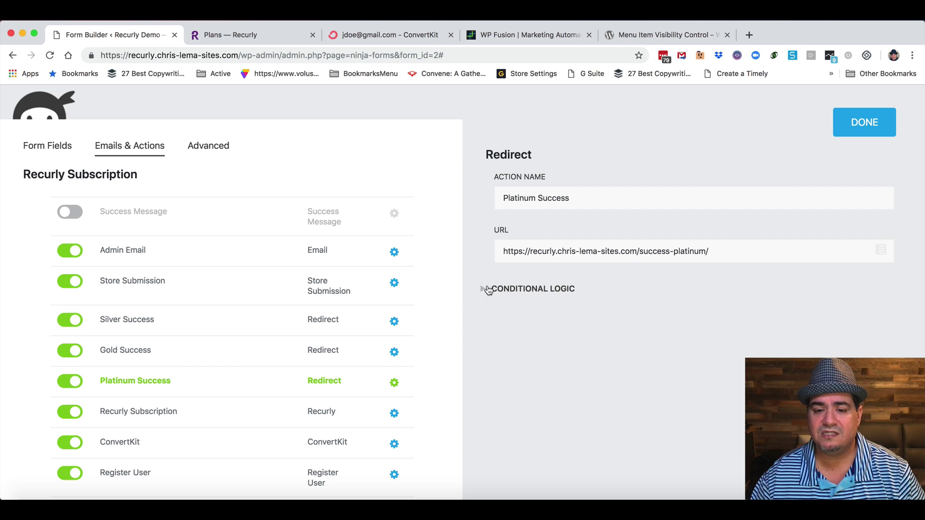
pyautogui.click(484, 289)
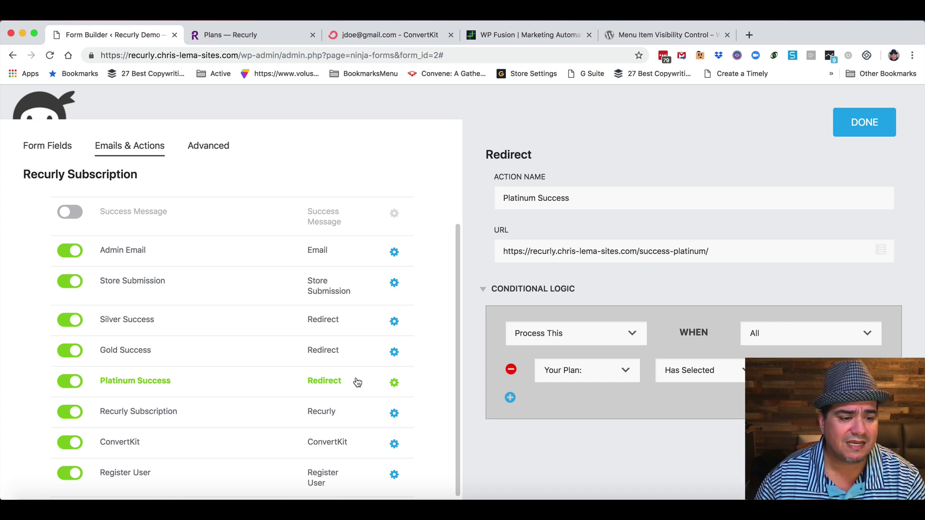
# Inspect the Recurly Subscription action's plan code merge tags, ending on the ConvertKit action's settings.
pyautogui.click(158, 416)
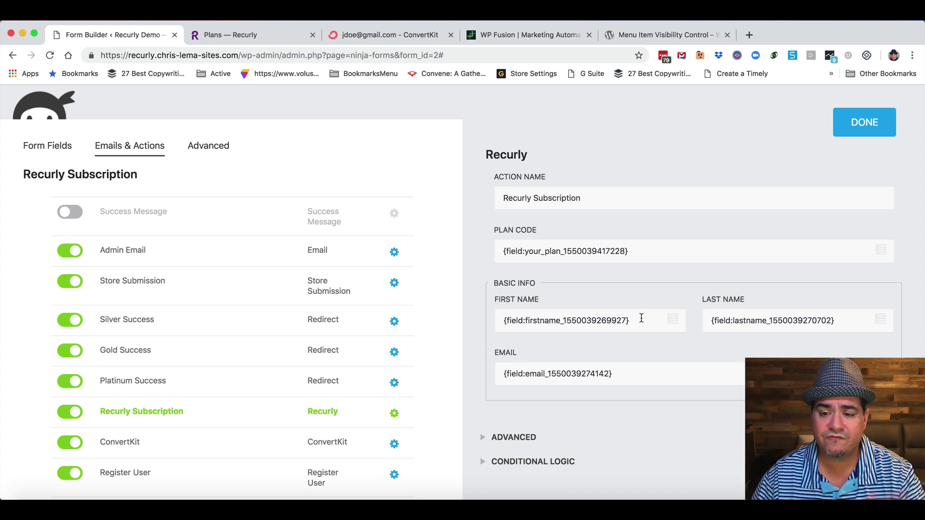
pyautogui.click(881, 251)
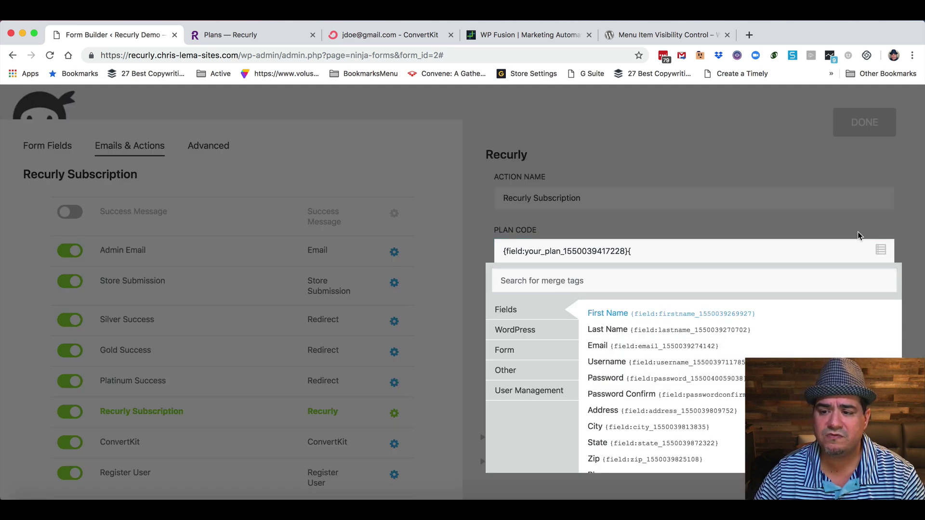
pyautogui.click(877, 252)
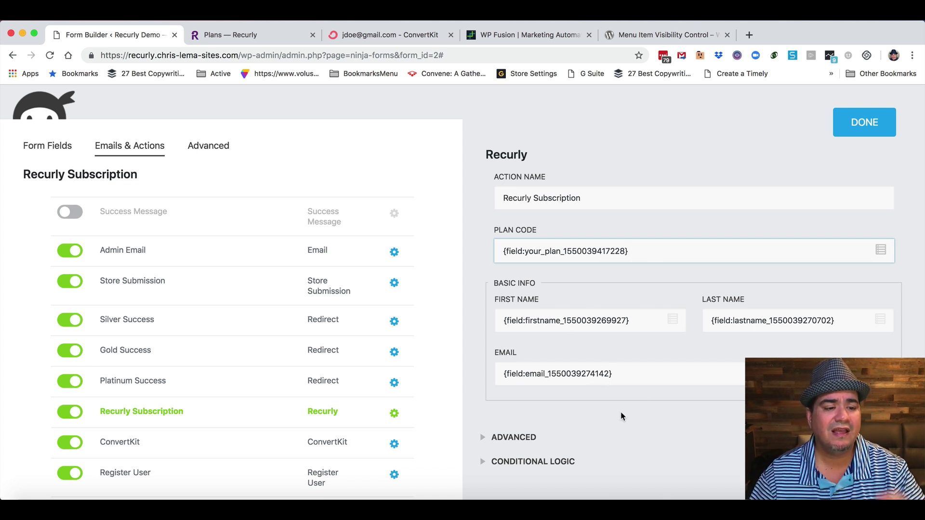
pyautogui.click(126, 443)
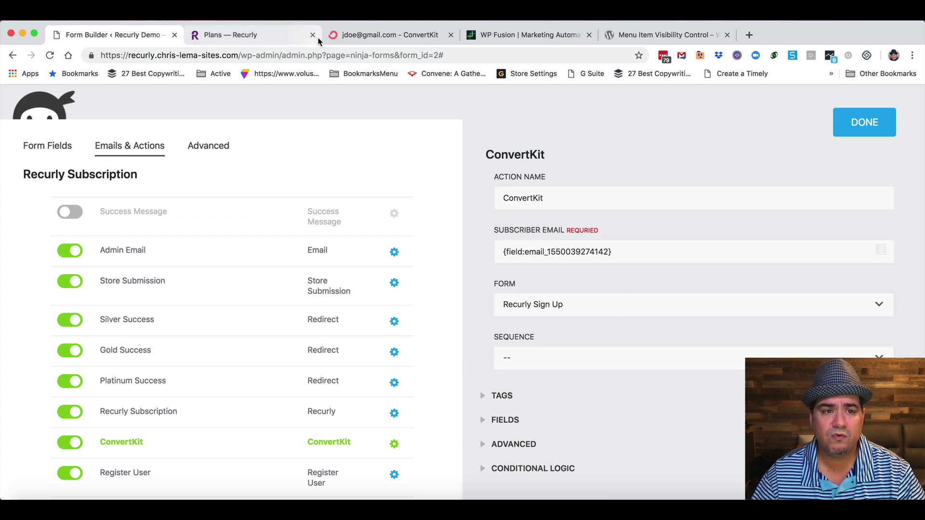
# Check the Recurly Sign Up subscribers list in ConvertKit, then return to the form builder.
pyautogui.click(337, 37)
pyautogui.scroll(3, 230, 161)
pyautogui.click(13, 55)
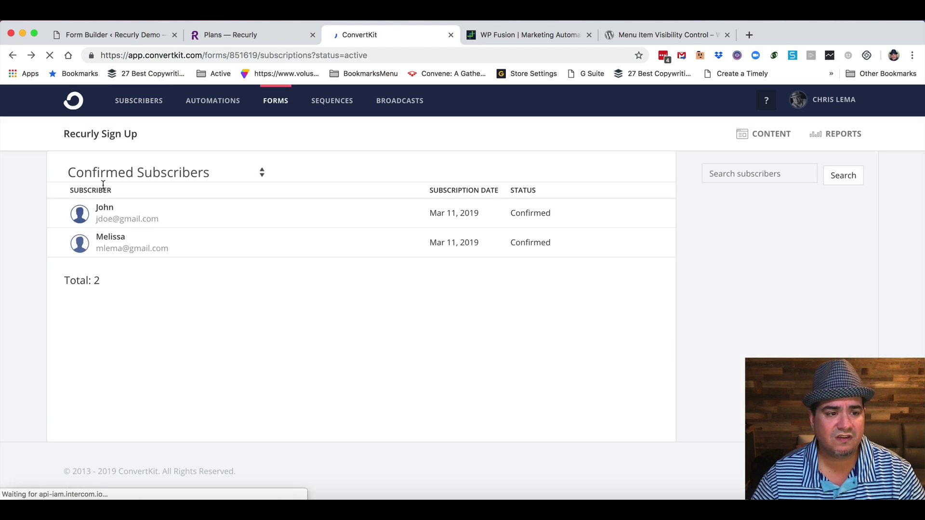
pyautogui.click(142, 36)
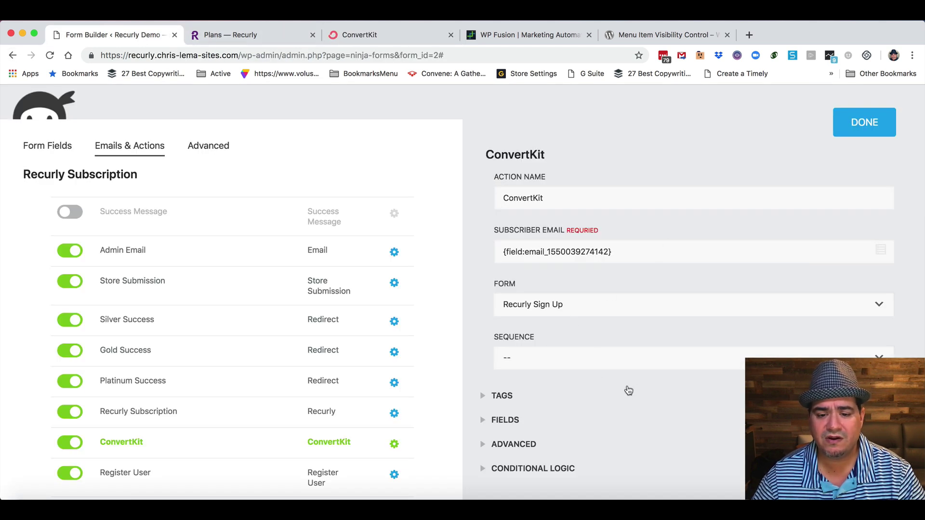
# Review the ConvertKit action's tags and field mappings, then close its settings.
pyautogui.click(482, 396)
pyautogui.scroll(-4, 651, 401)
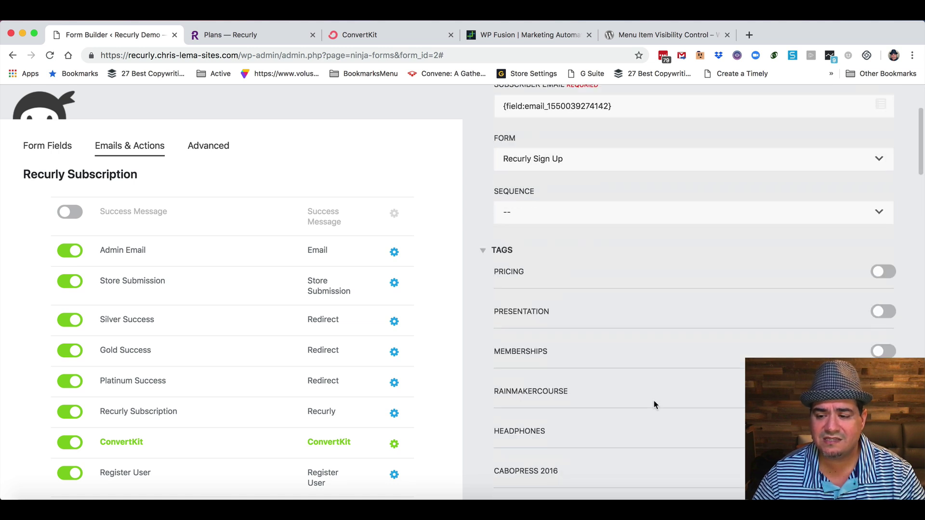
pyautogui.scroll(-20, 655, 401)
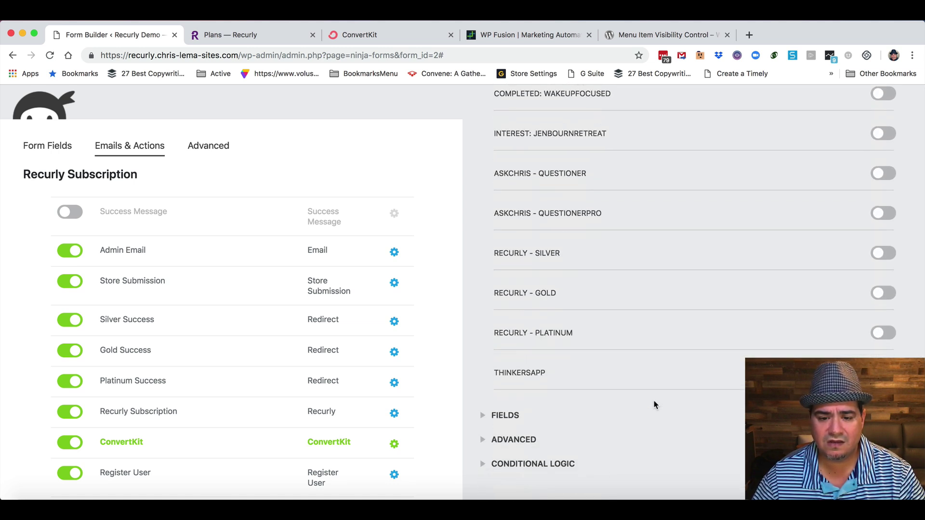
pyautogui.click(483, 416)
pyautogui.scroll(-4, 608, 420)
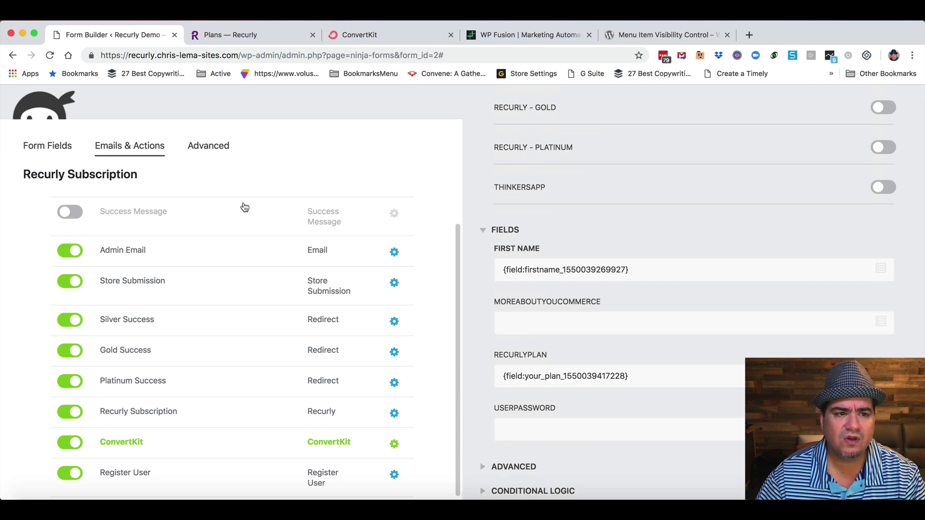
pyautogui.scroll(15, 815, 135)
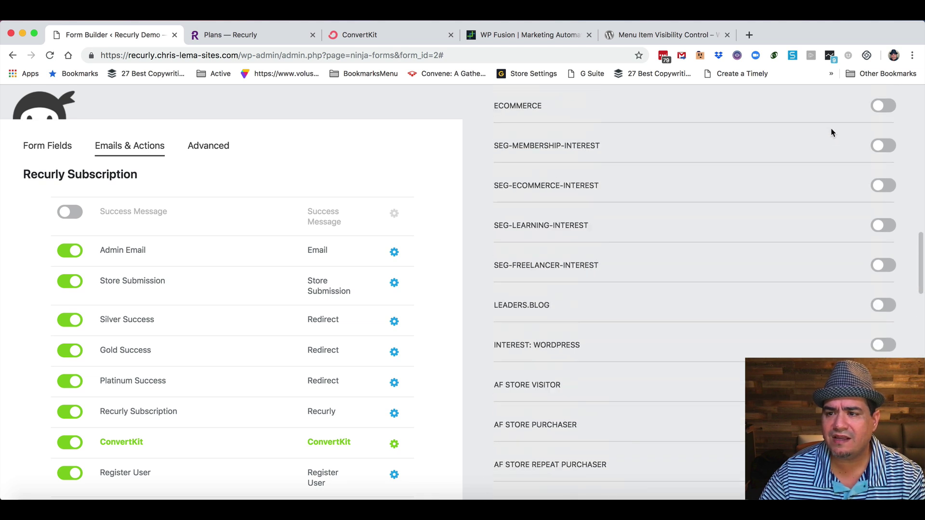
pyautogui.click(835, 123)
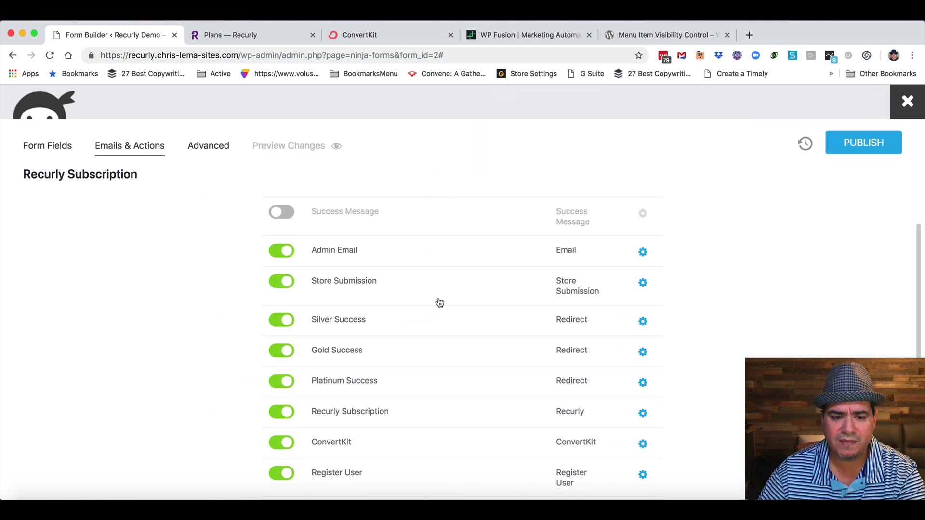
# Exit the form builder, confirming to leave without saving changes.
pyautogui.scroll(1, 441, 304)
pyautogui.scroll(-1, 441, 305)
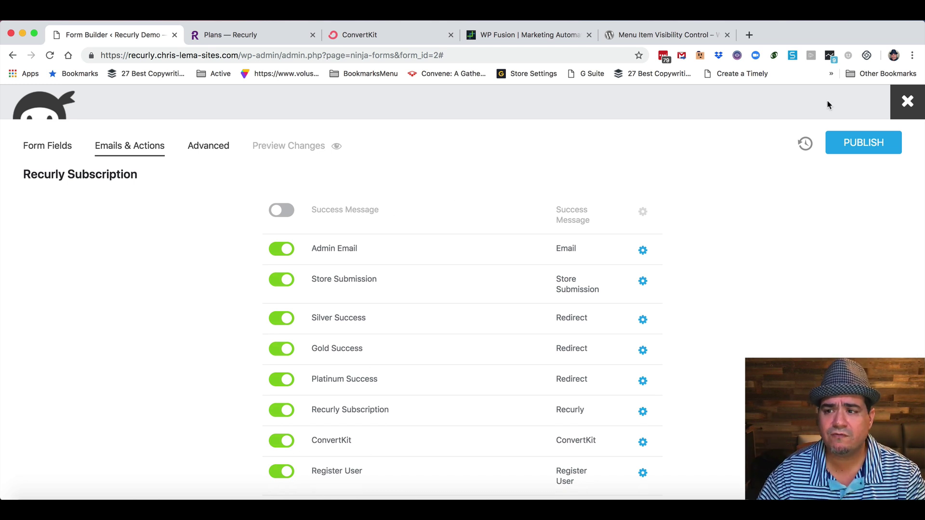
pyautogui.click(891, 105)
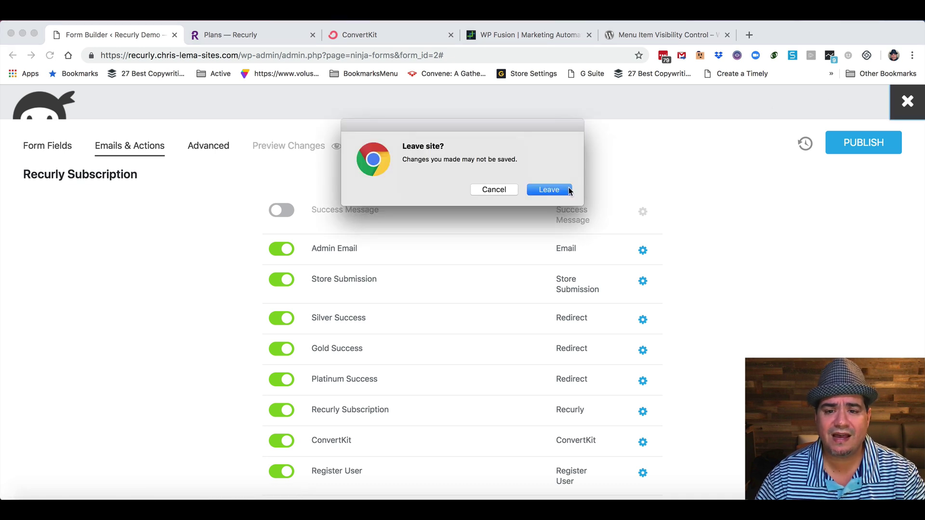
pyautogui.click(559, 189)
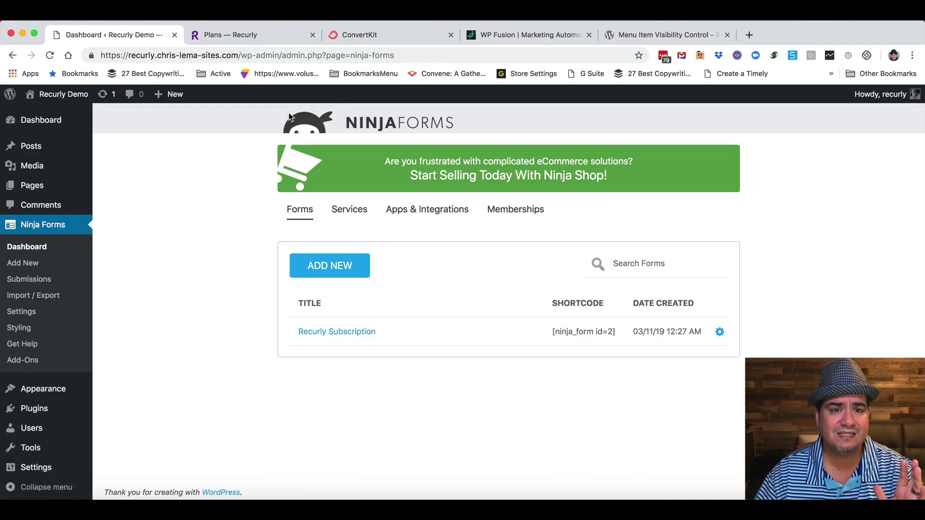
# Open the first Recurly Sign Up subscriber in ConvertKit, showing RecurlyPlan gold and the RECURLY - Gold tag.
pyautogui.click(364, 35)
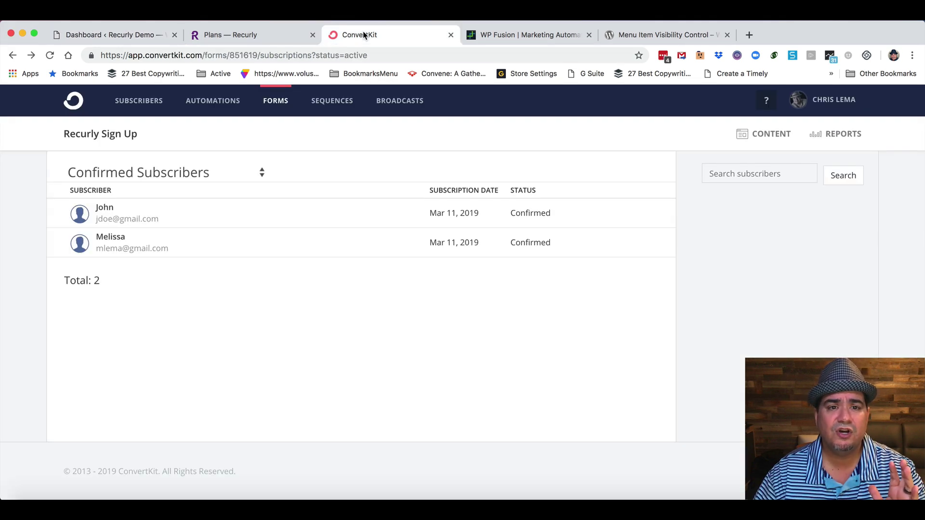
pyautogui.click(104, 208)
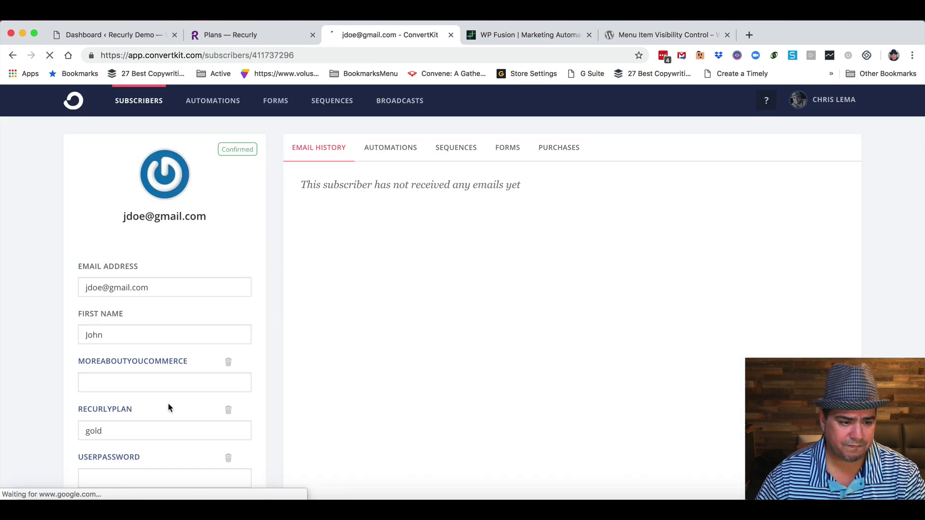
pyautogui.scroll(-2, 144, 395)
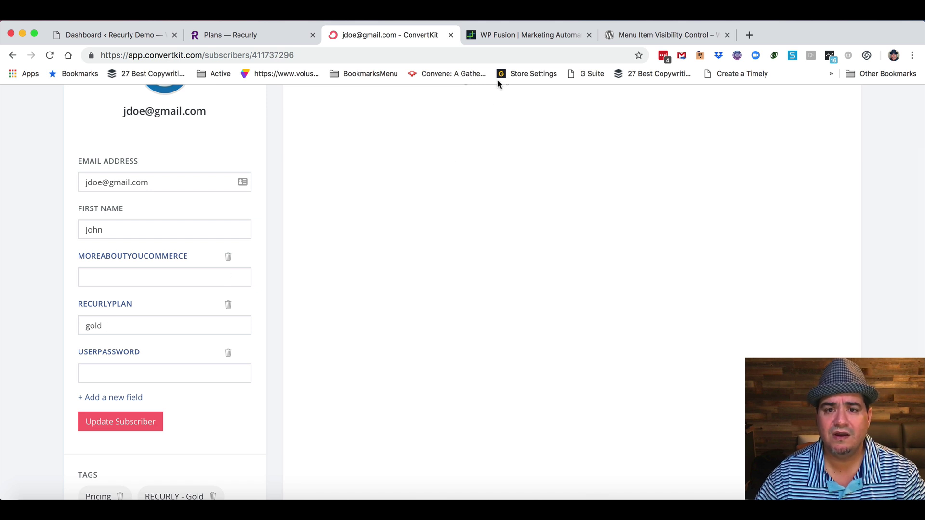
# Browse WP Fusion's list of supported WordPress plugin integrations, then return to the Ninja Forms dashboard.
pyautogui.click(516, 35)
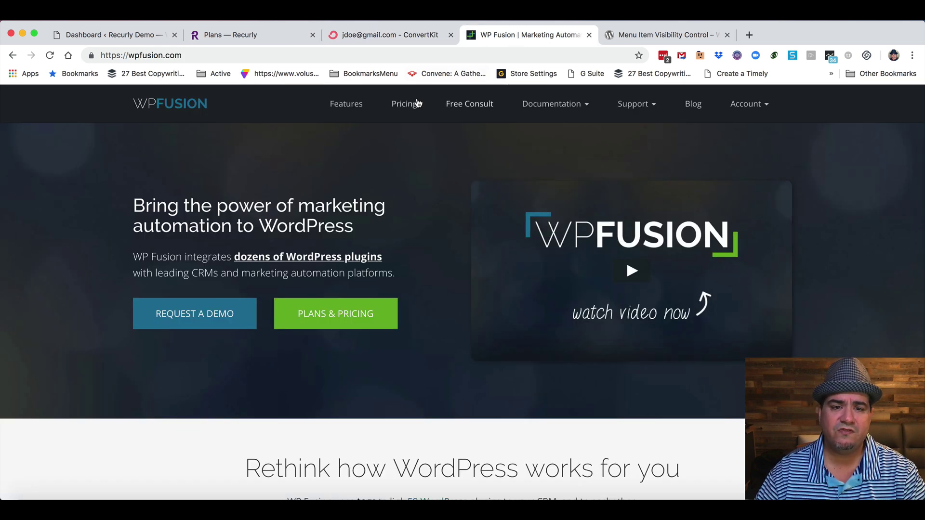
pyautogui.click(318, 261)
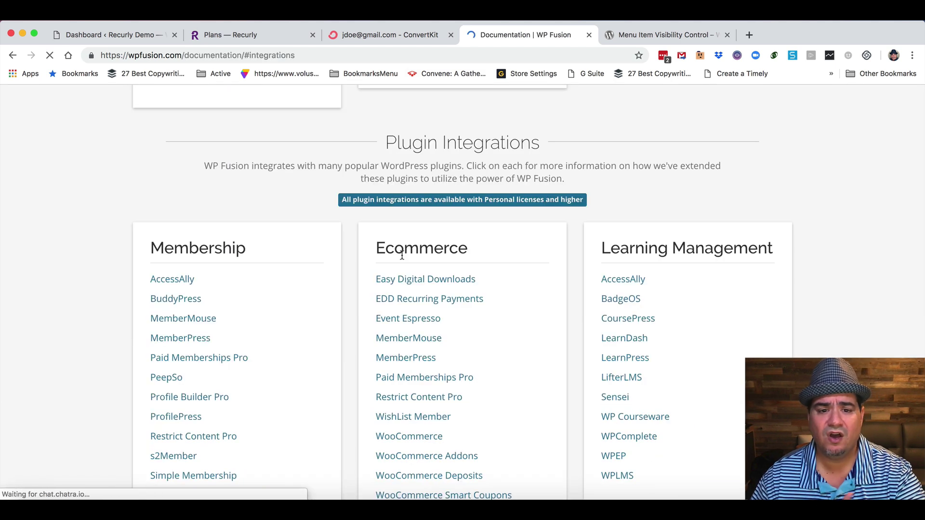
pyautogui.scroll(-3, 562, 304)
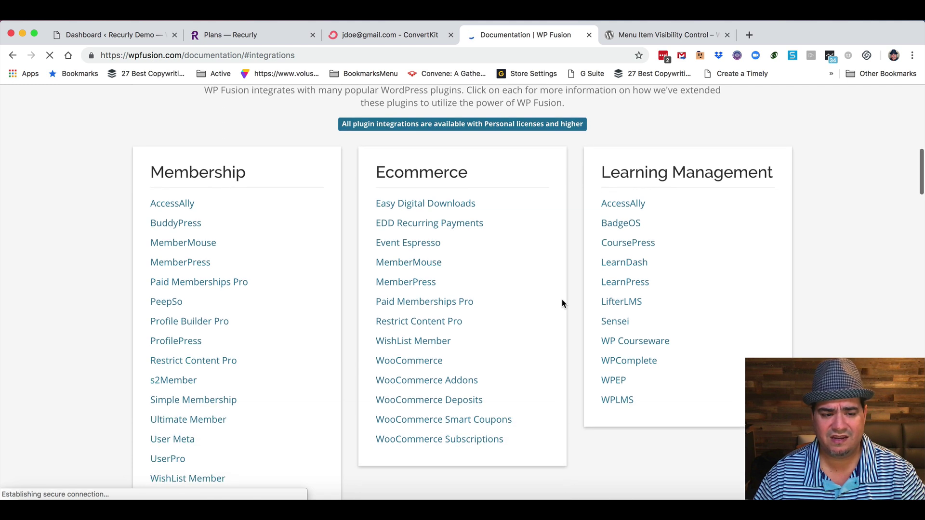
pyautogui.scroll(-5, 562, 304)
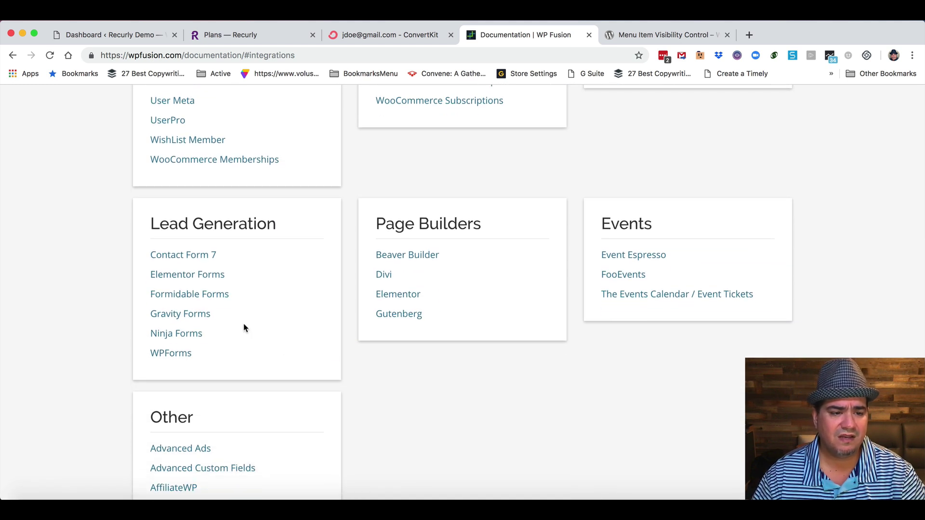
pyautogui.scroll(-4, 285, 336)
pyautogui.scroll(-1, 284, 336)
pyautogui.scroll(2, 285, 336)
pyautogui.scroll(-3, 284, 336)
pyautogui.scroll(-9, 285, 336)
pyautogui.scroll(-4, 284, 336)
pyautogui.scroll(-3, 284, 336)
pyautogui.scroll(15, 284, 336)
pyautogui.scroll(10, 284, 335)
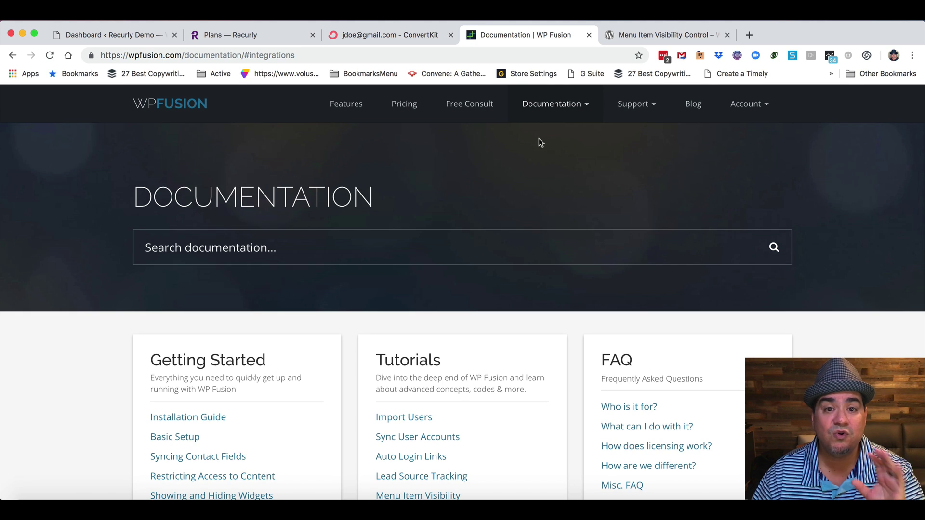
pyautogui.click(111, 35)
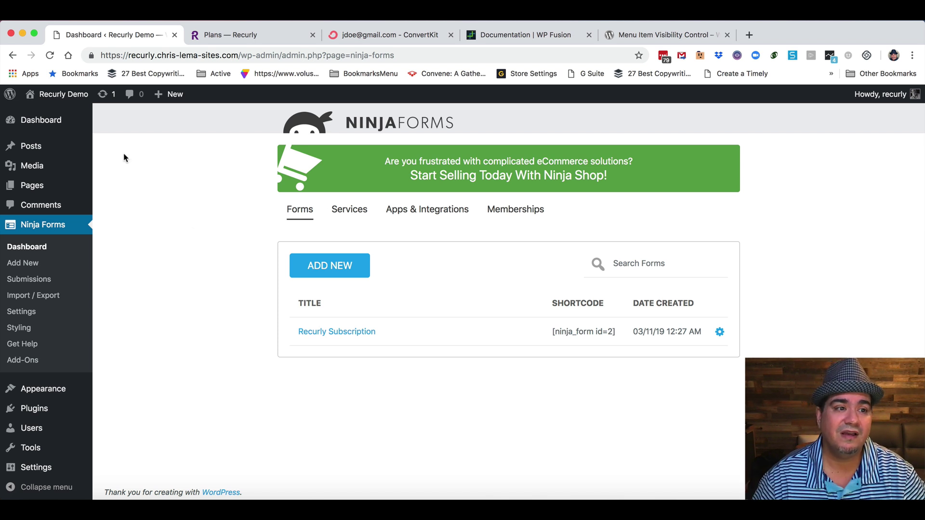
# Visit the Recurly Demo site's public Home page from the admin bar's site menu.
pyautogui.moveTo(55, 95)
pyautogui.click(48, 115)
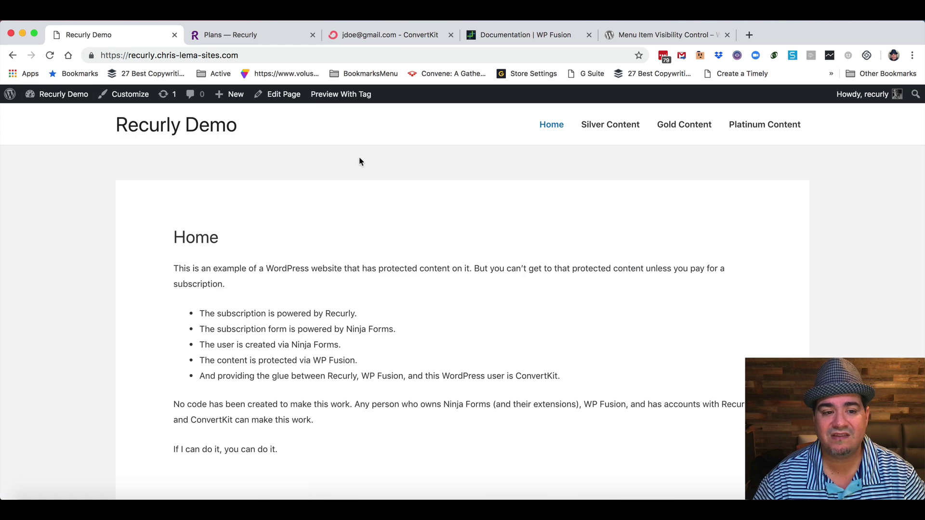